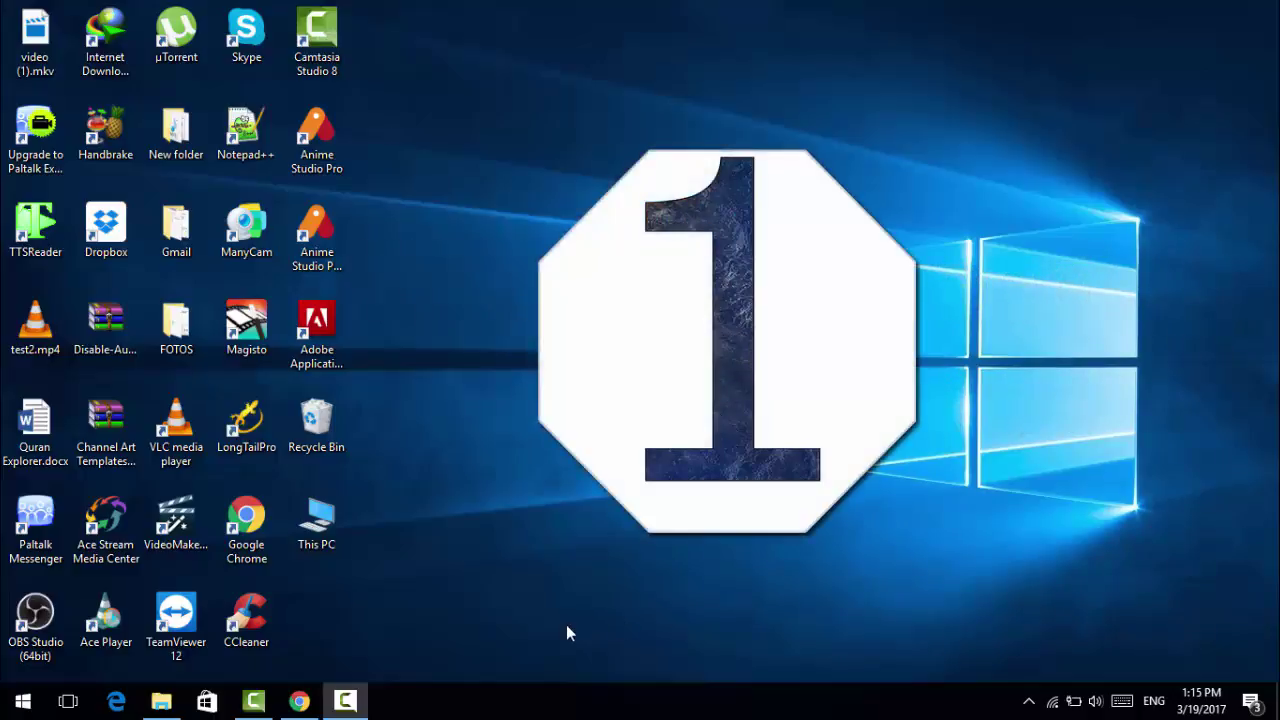
- Open the C:\Windows\Temp folder by running 'temp' from the Run dialog
{"action": "left_click", "coordinate": [24, 705]}
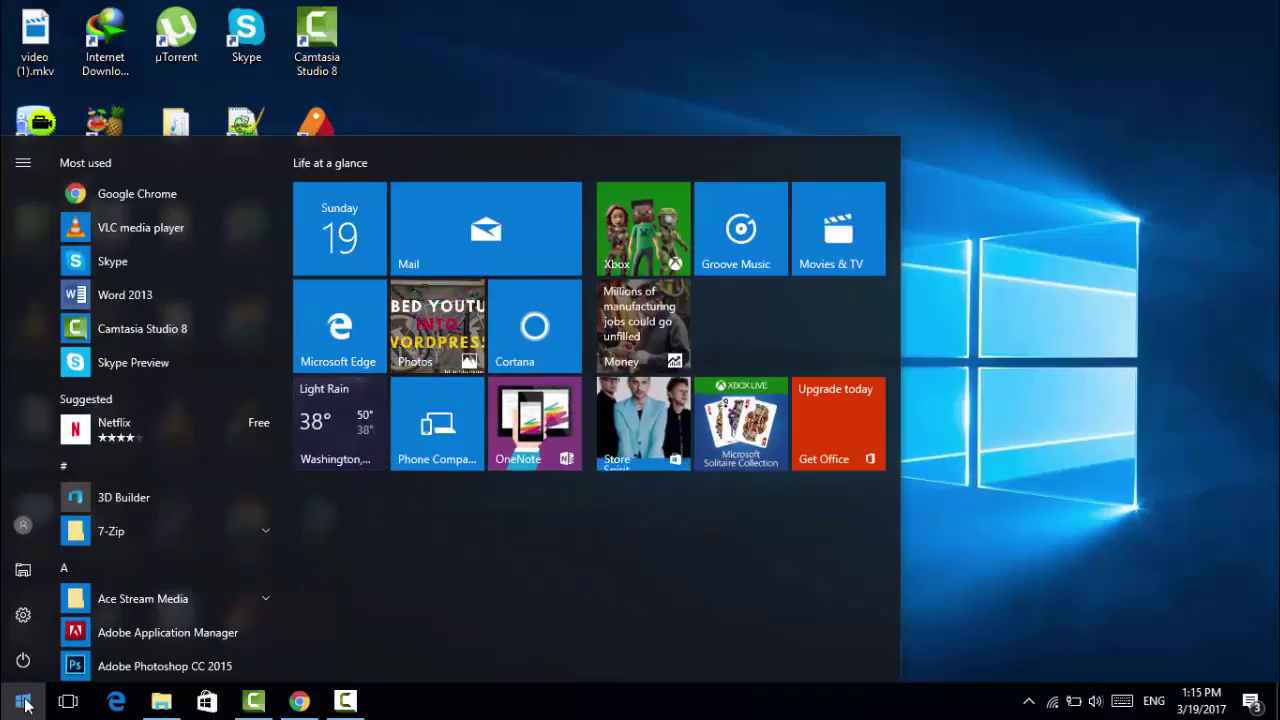
{"action": "type", "text": "r"}
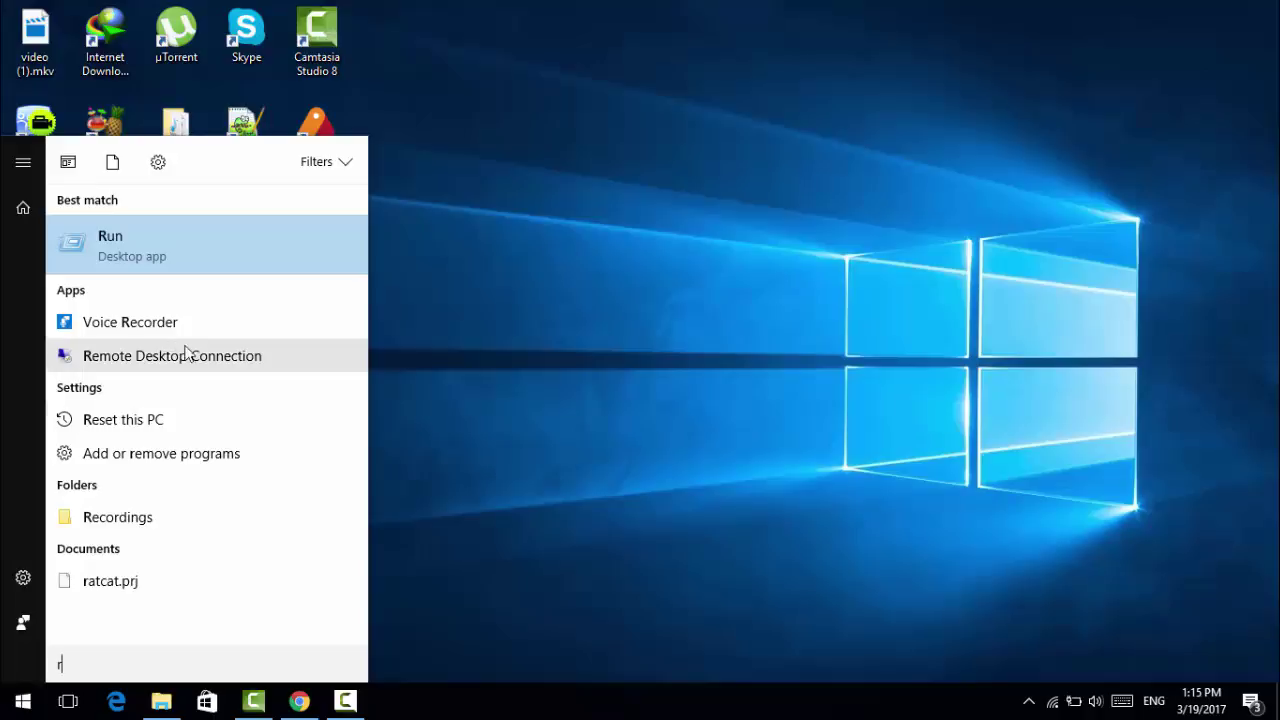
{"action": "left_click", "coordinate": [207, 267]}
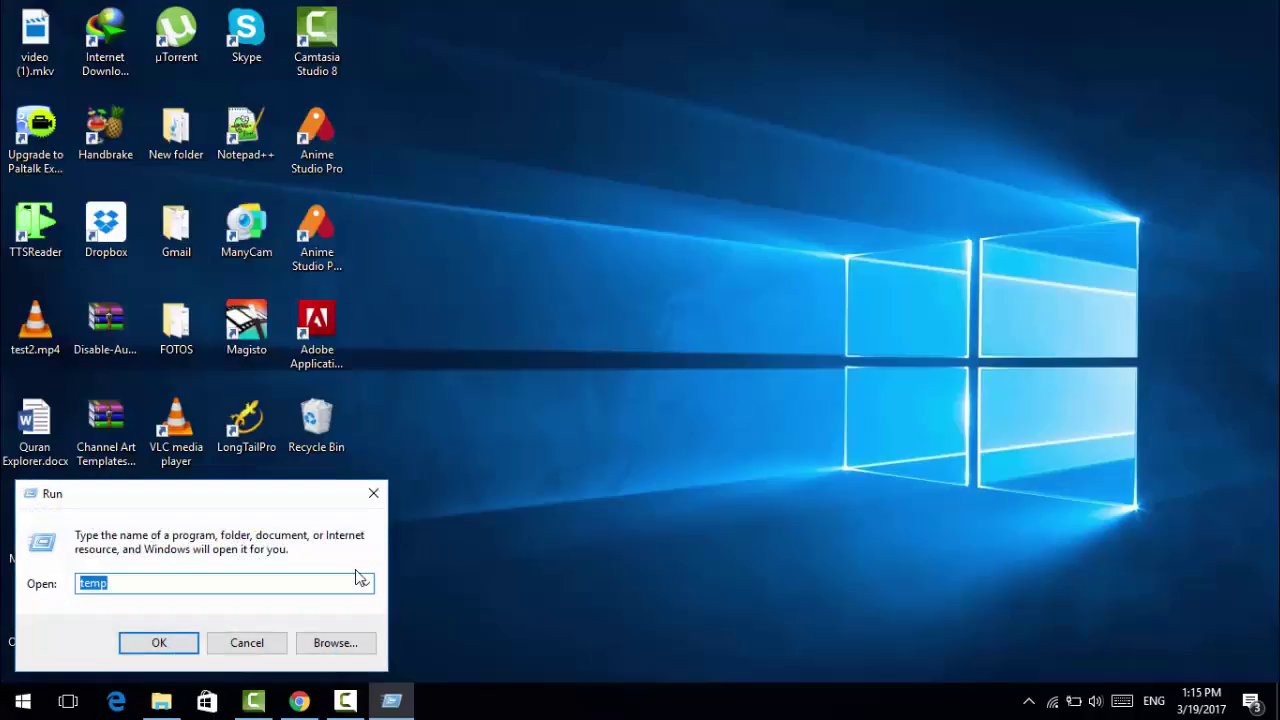
{"action": "left_click", "coordinate": [156, 578]}
{"action": "key", "text": "Return"}
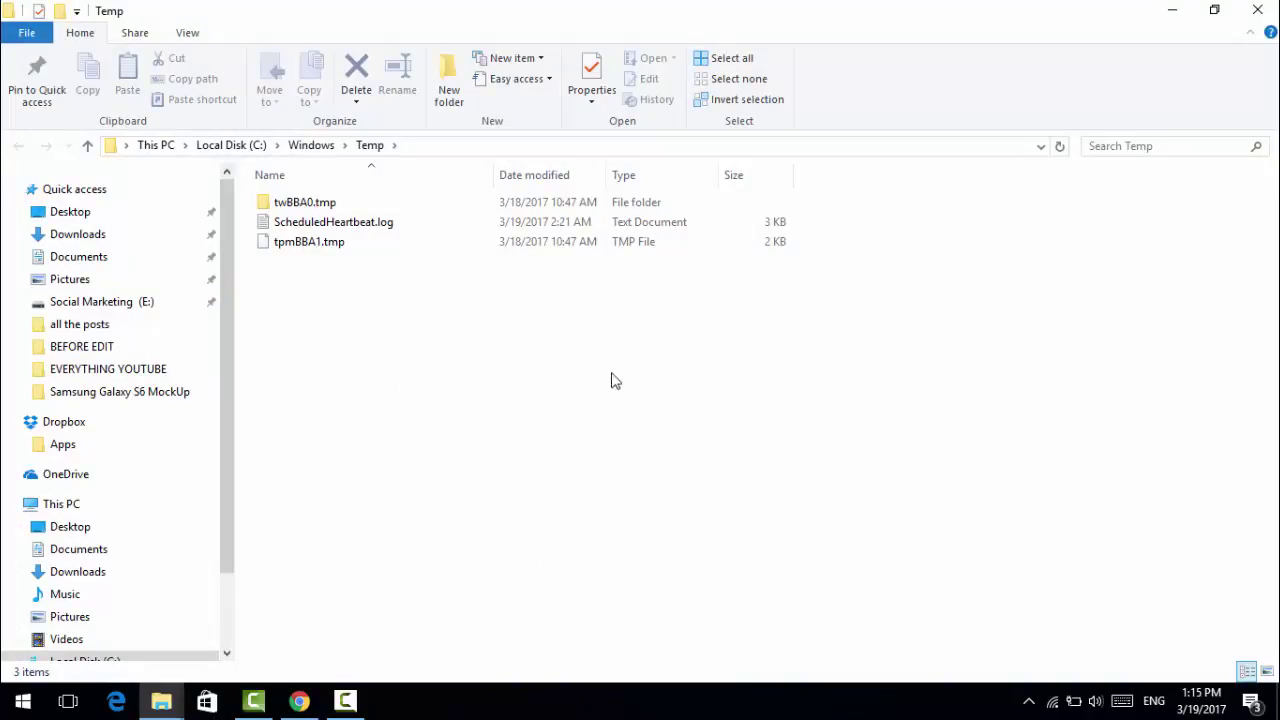
- Select all three items in C:\Windows\Temp and move them to the Recycle Bin
{"action": "left_click_drag", "start_coordinate": [604, 395], "coordinate": [224, 186]}
{"action": "left_click_drag", "start_coordinate": [801, 380], "coordinate": [223, 186]}
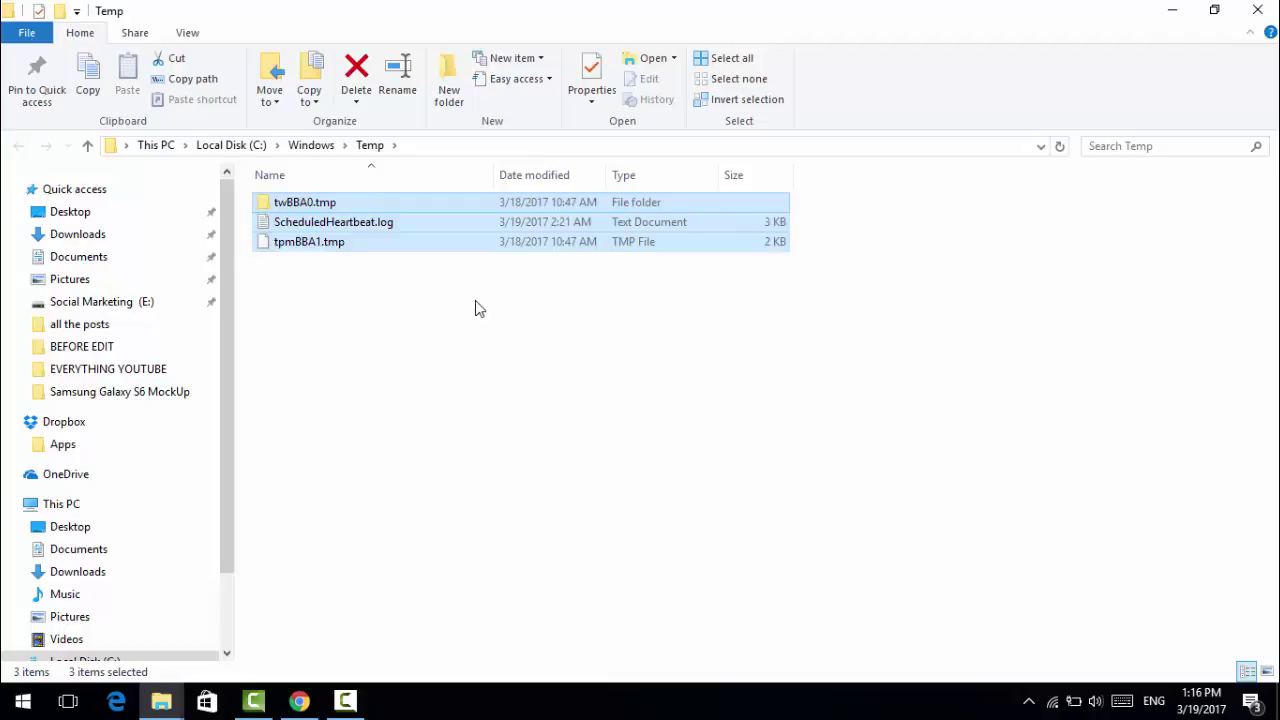
{"action": "right_click", "coordinate": [437, 232]}
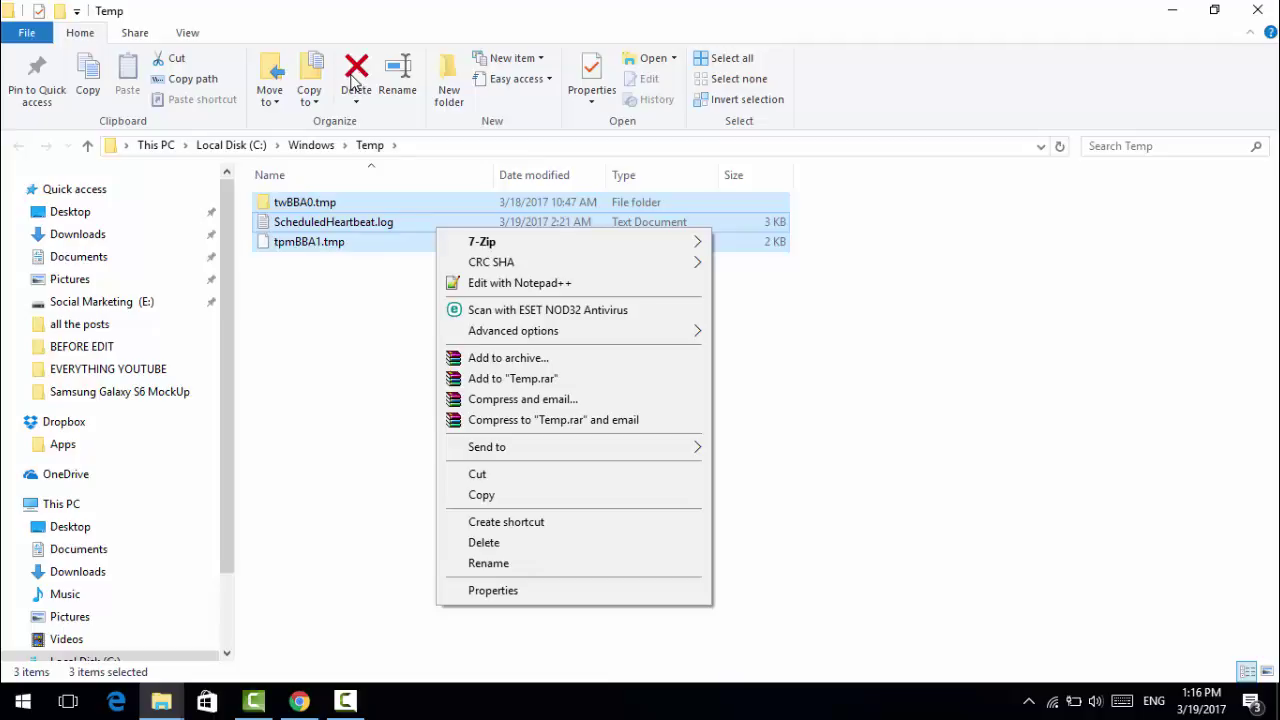
{"action": "left_click", "coordinate": [489, 547]}
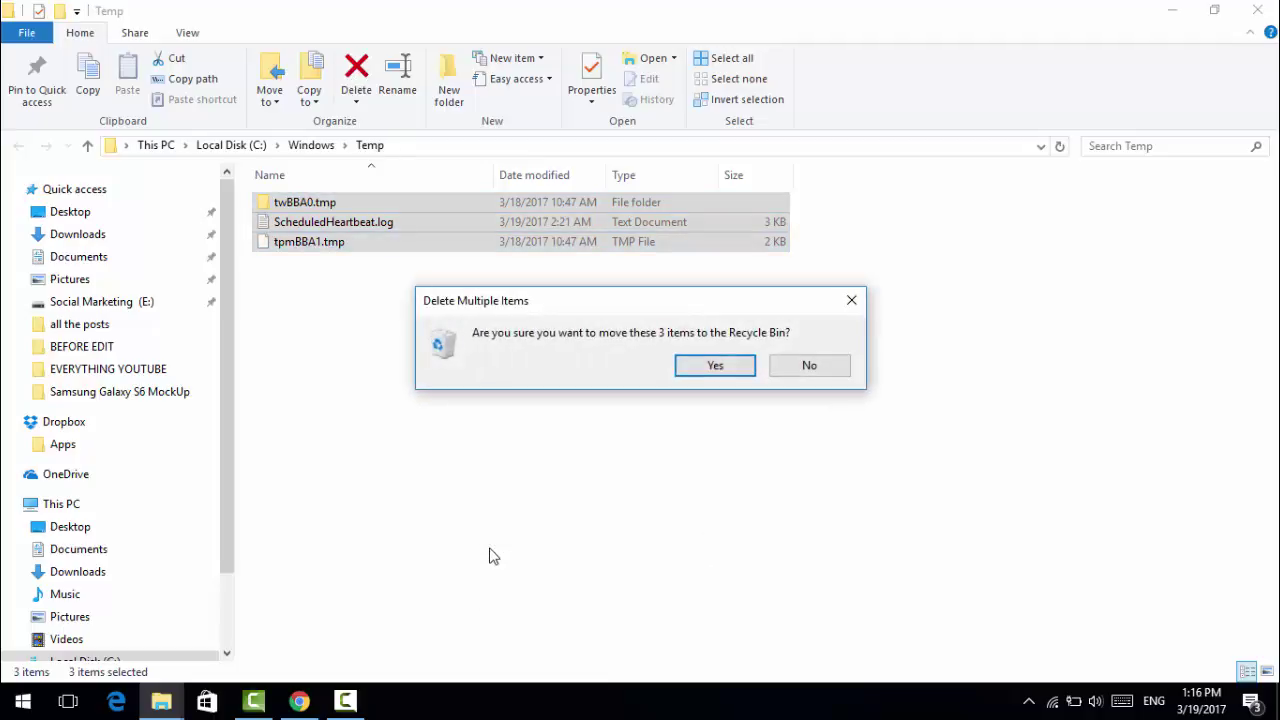
{"action": "left_click", "coordinate": [710, 372]}
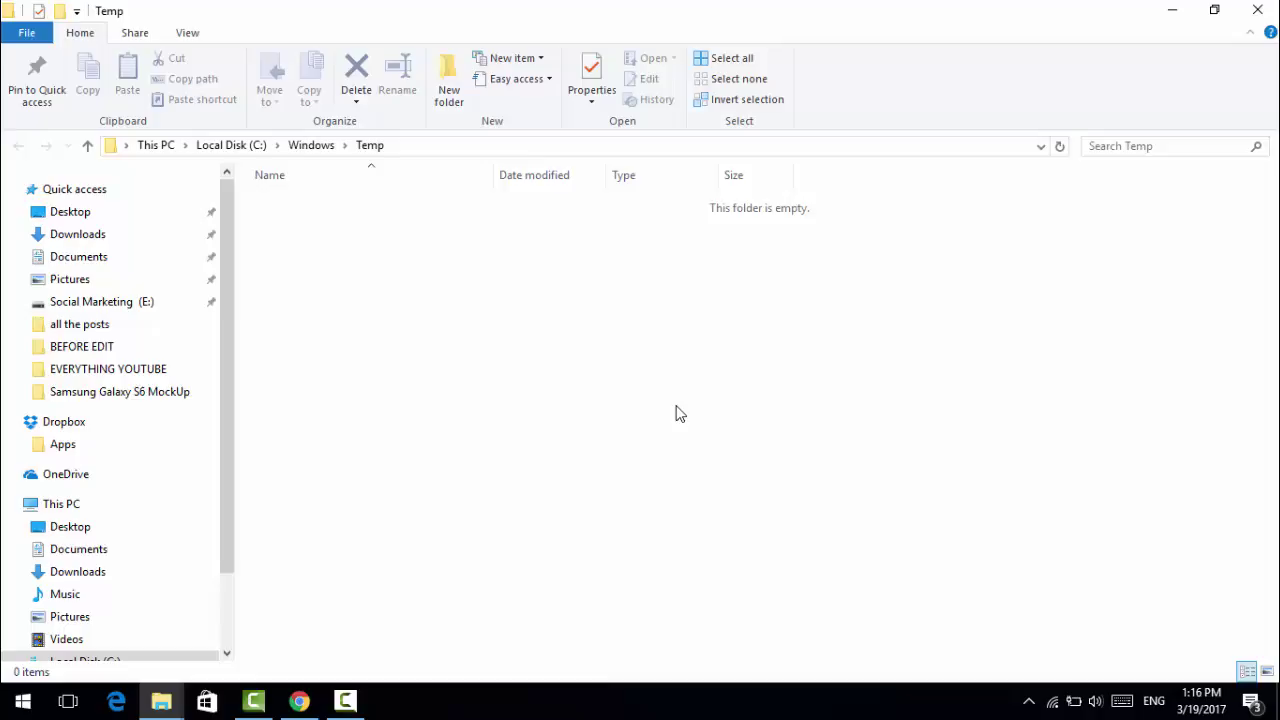
- Close the emptied Windows Temp window and run %temp% to open AppData\Local\Temp
{"action": "left_click", "coordinate": [1257, 8]}
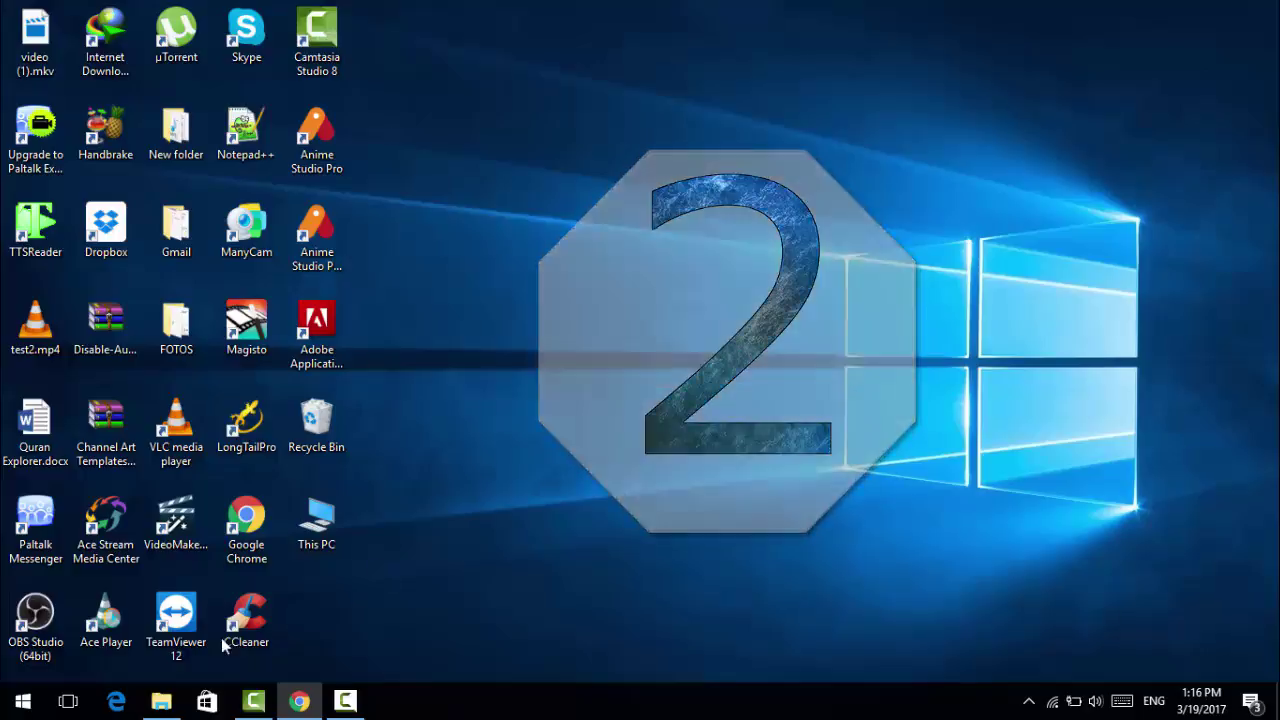
{"action": "left_click", "coordinate": [23, 703]}
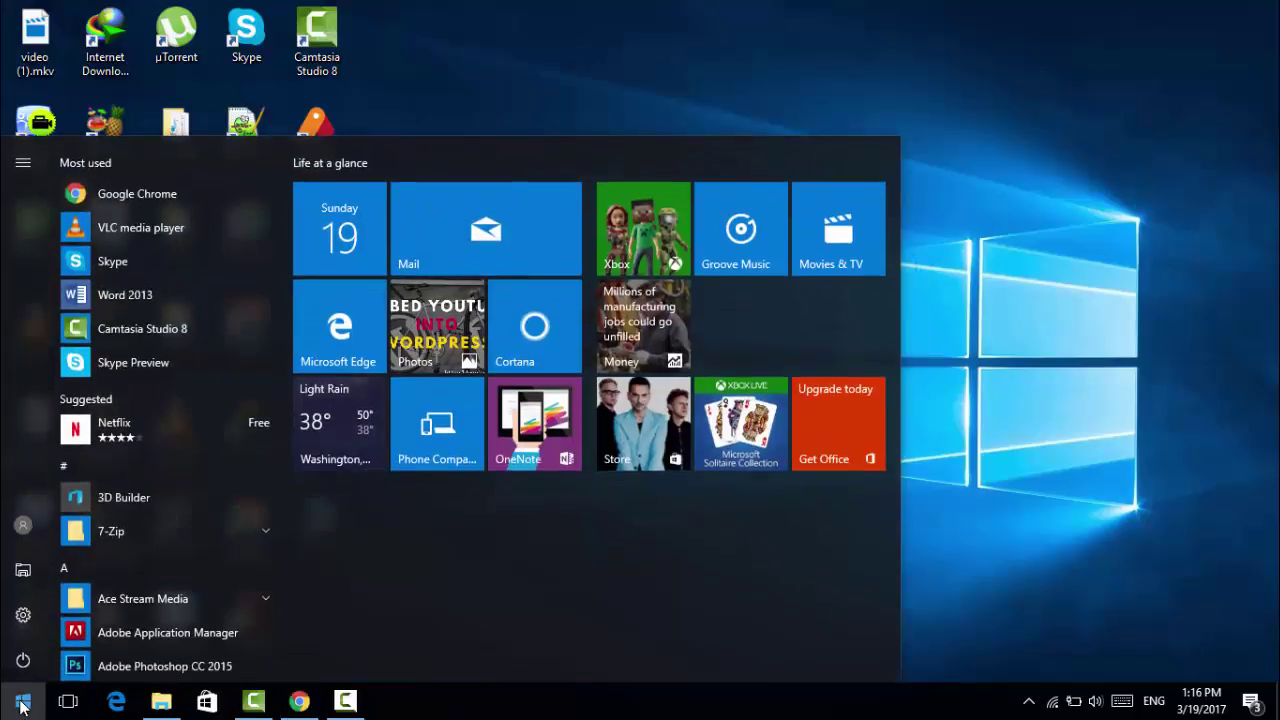
{"action": "type", "text": "r"}
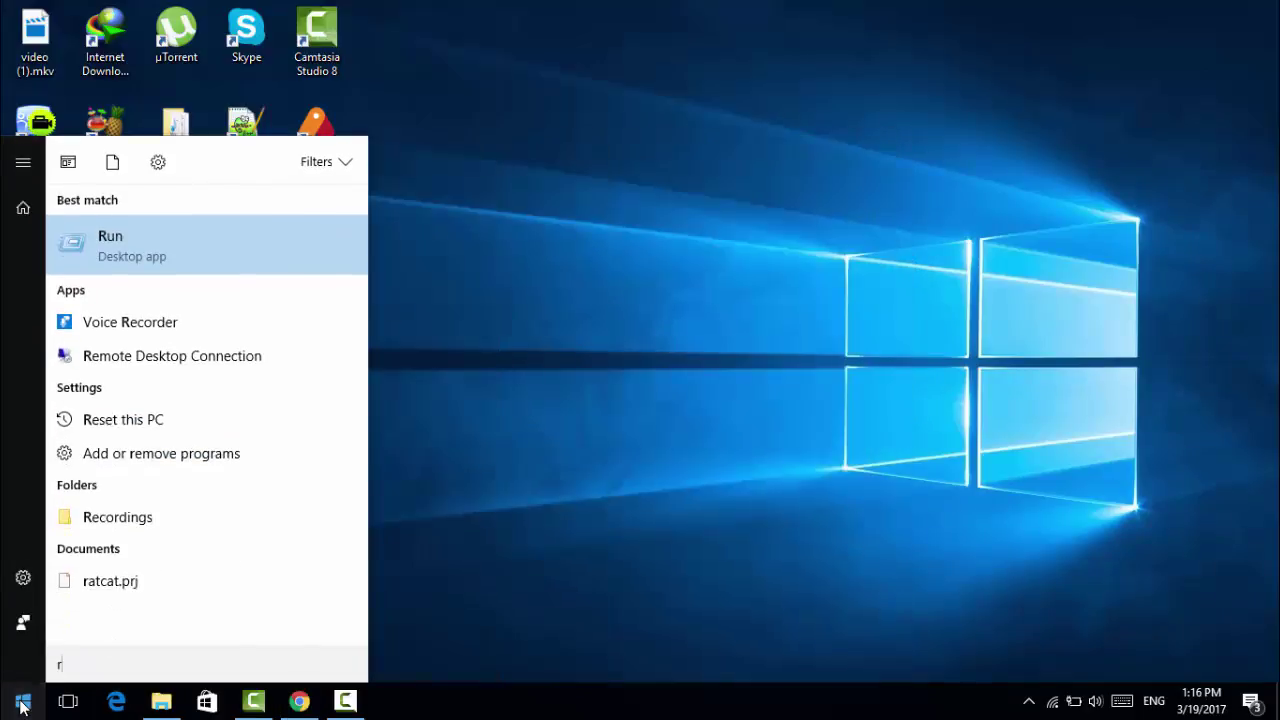
{"action": "key", "text": "Return"}
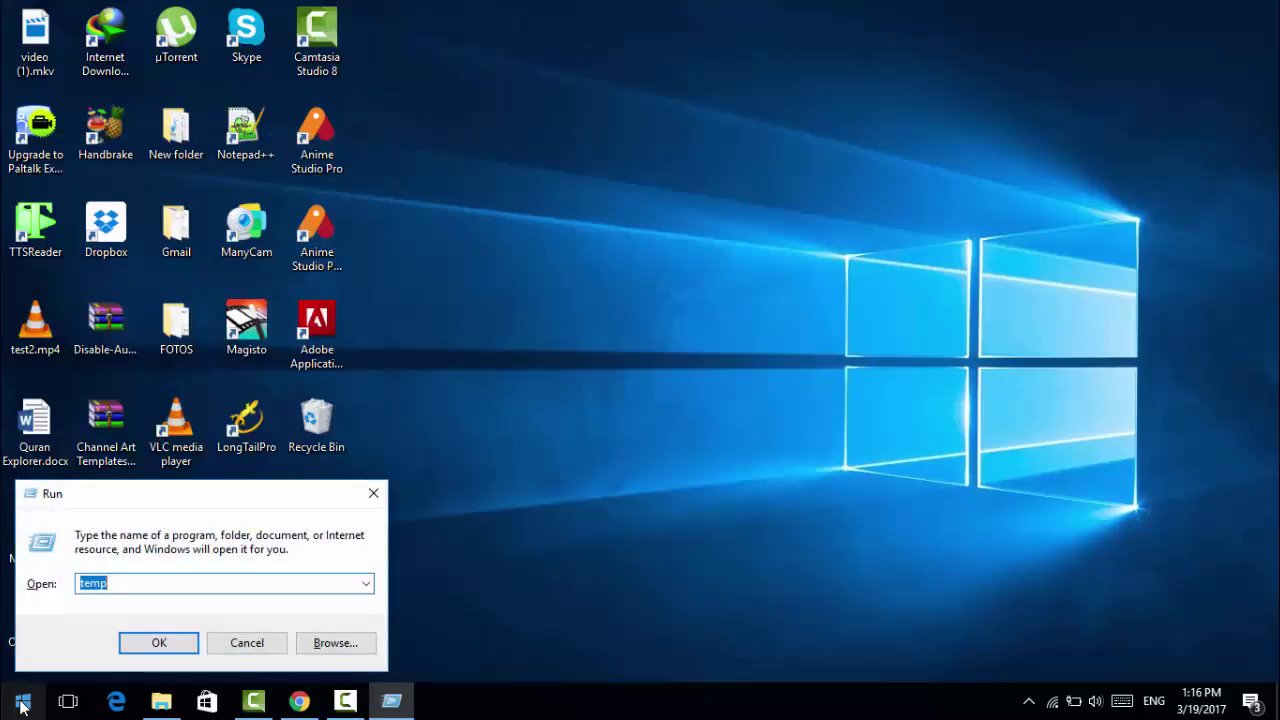
{"action": "key", "text": "BackSpace"}
{"action": "type", "text": "%temp%"}
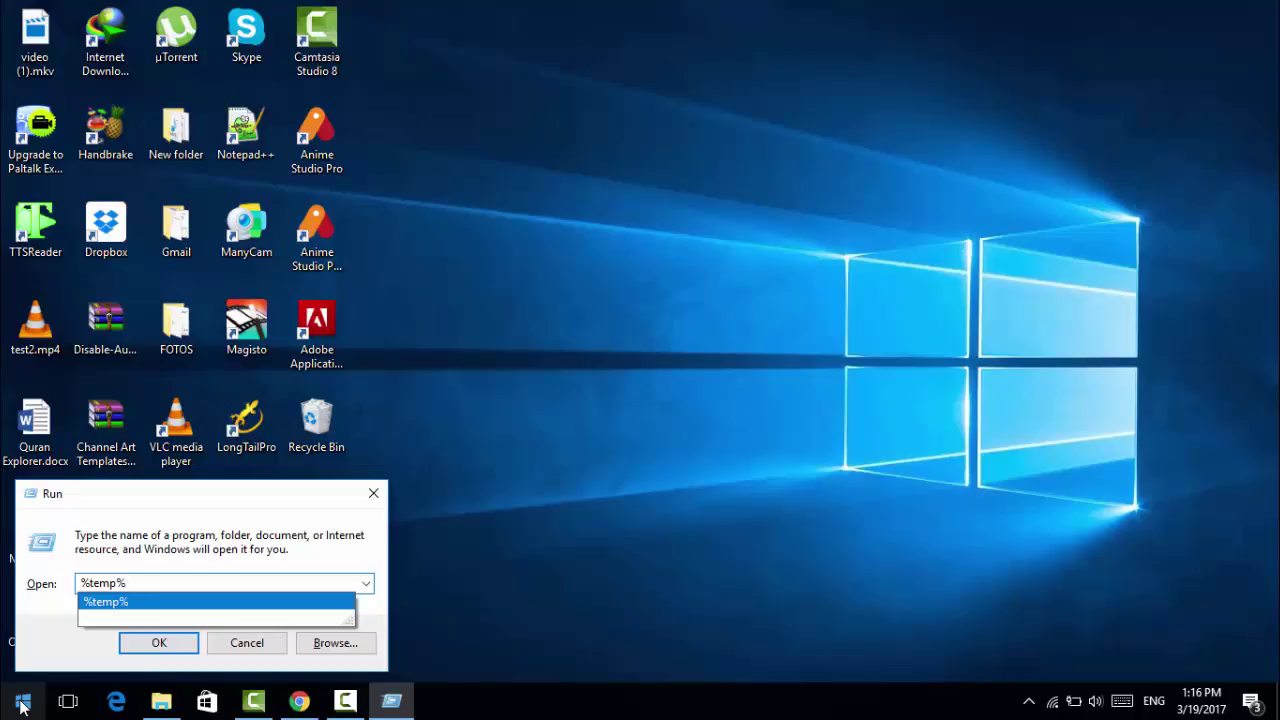
{"action": "key", "text": "Return"}
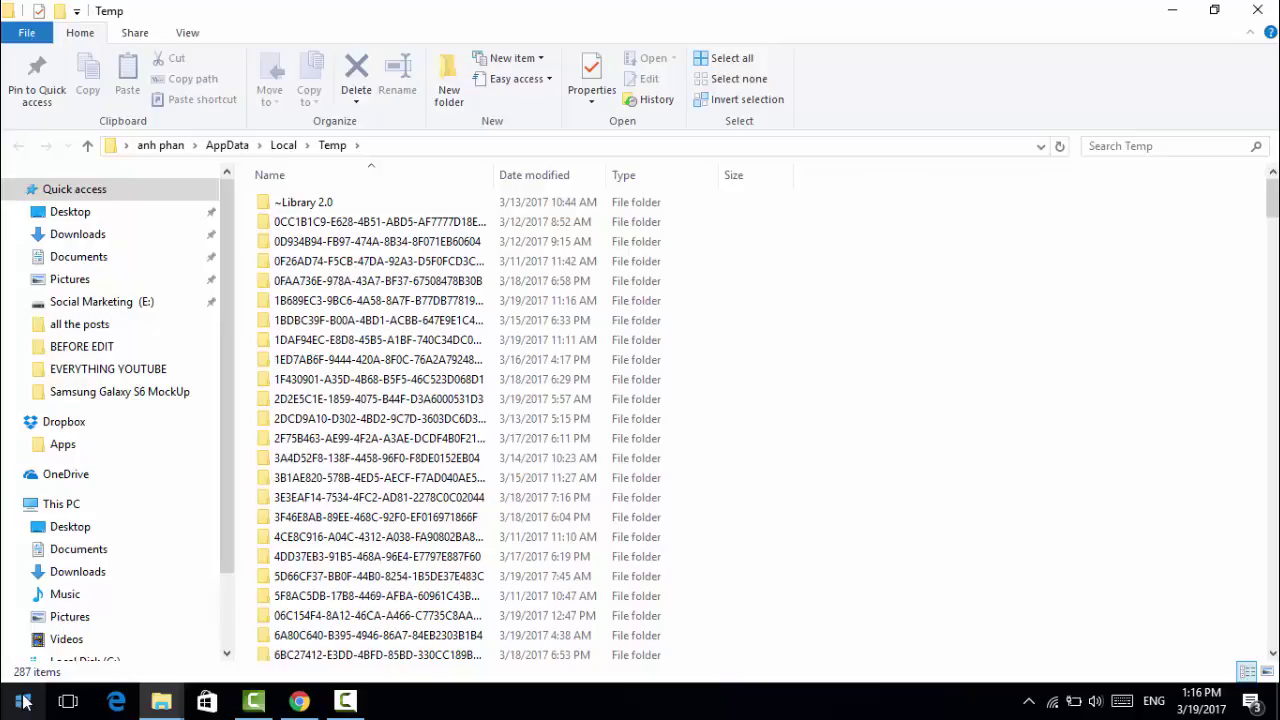
- Select all 287 items in the user Temp folder and confirm recycling them
{"action": "key", "text": "ctrl+a"}
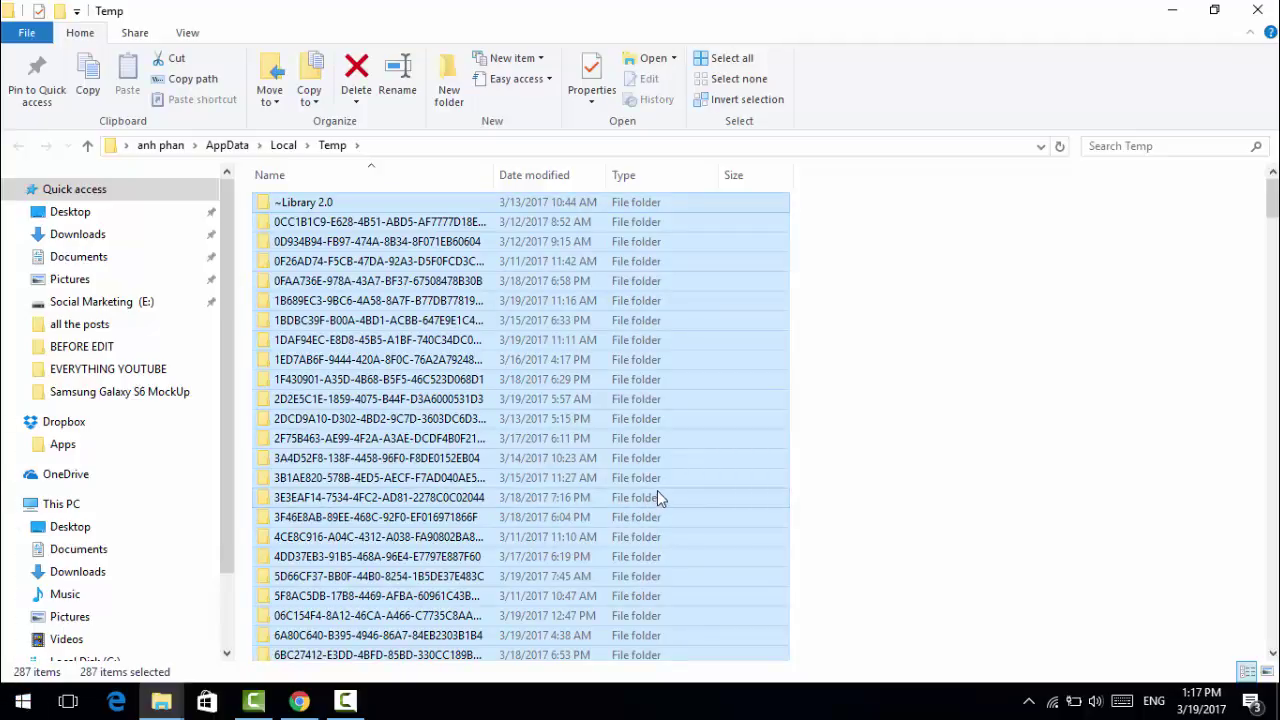
{"action": "right_click", "coordinate": [504, 361]}
{"action": "left_click", "coordinate": [577, 619]}
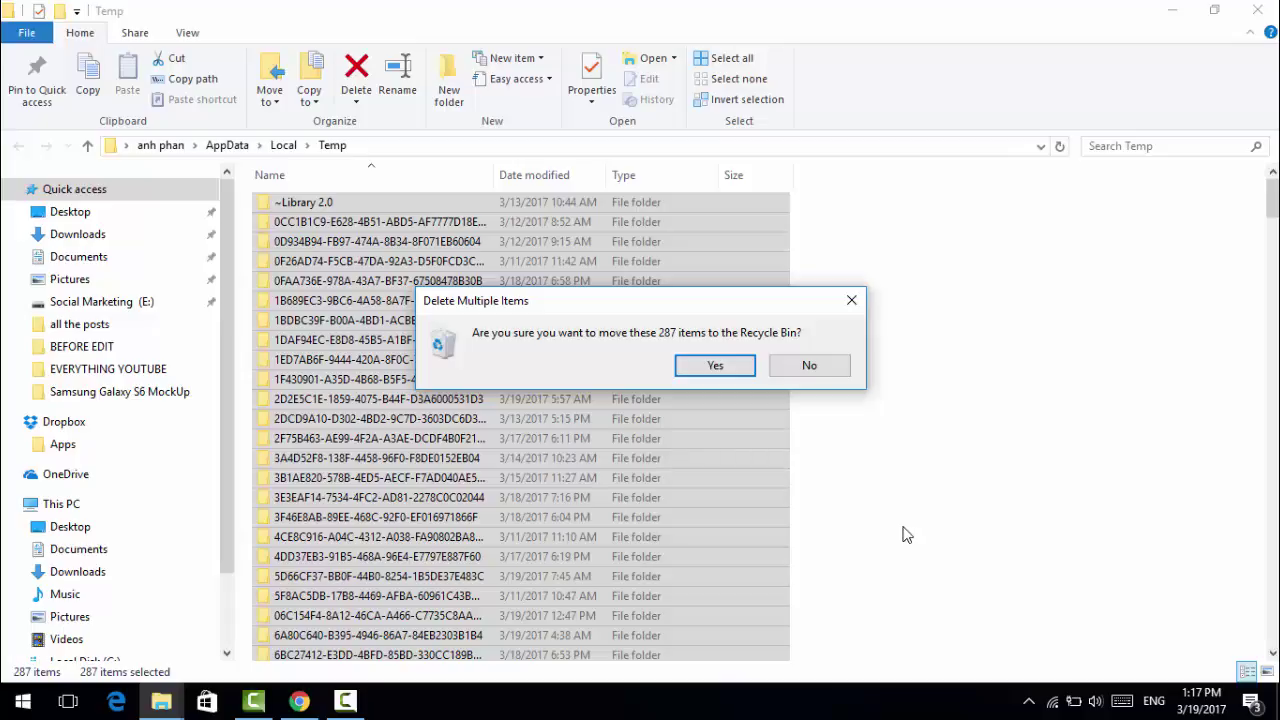
{"action": "left_click", "coordinate": [715, 366]}
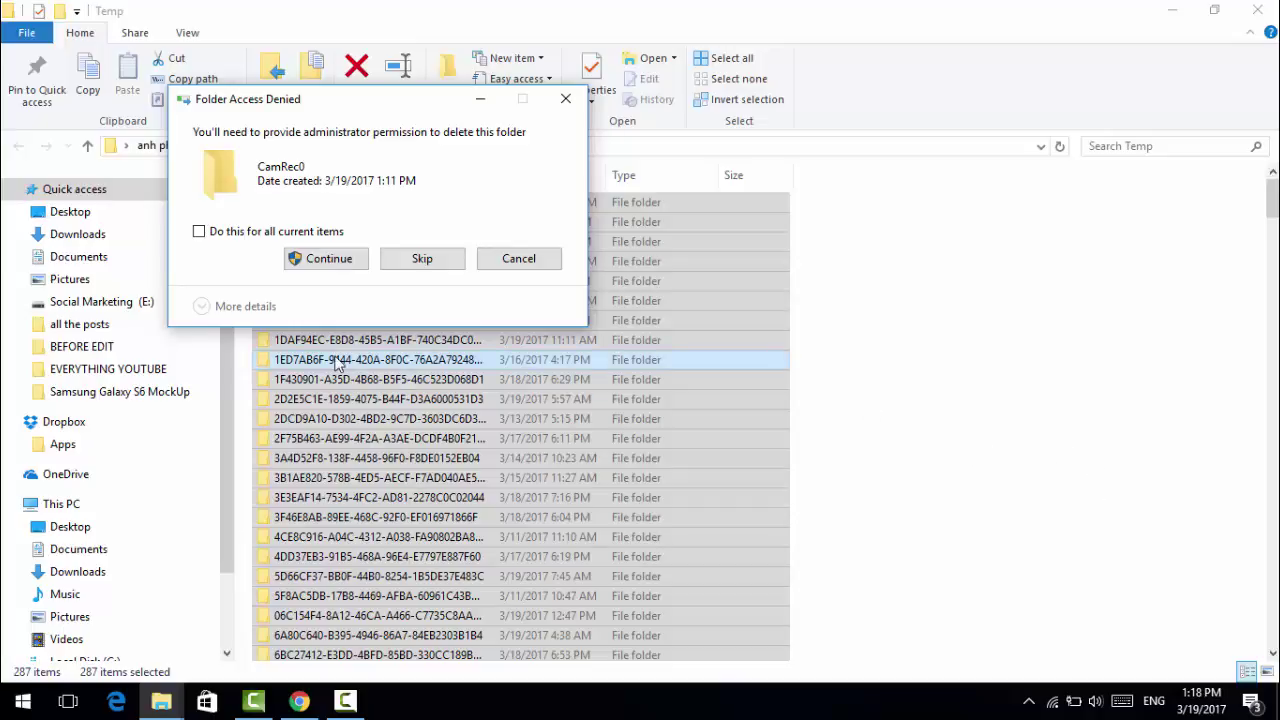
- Skip all protected CamRec and in-use items so the rest recycles, leaving seven items
{"action": "left_click", "coordinate": [421, 262]}
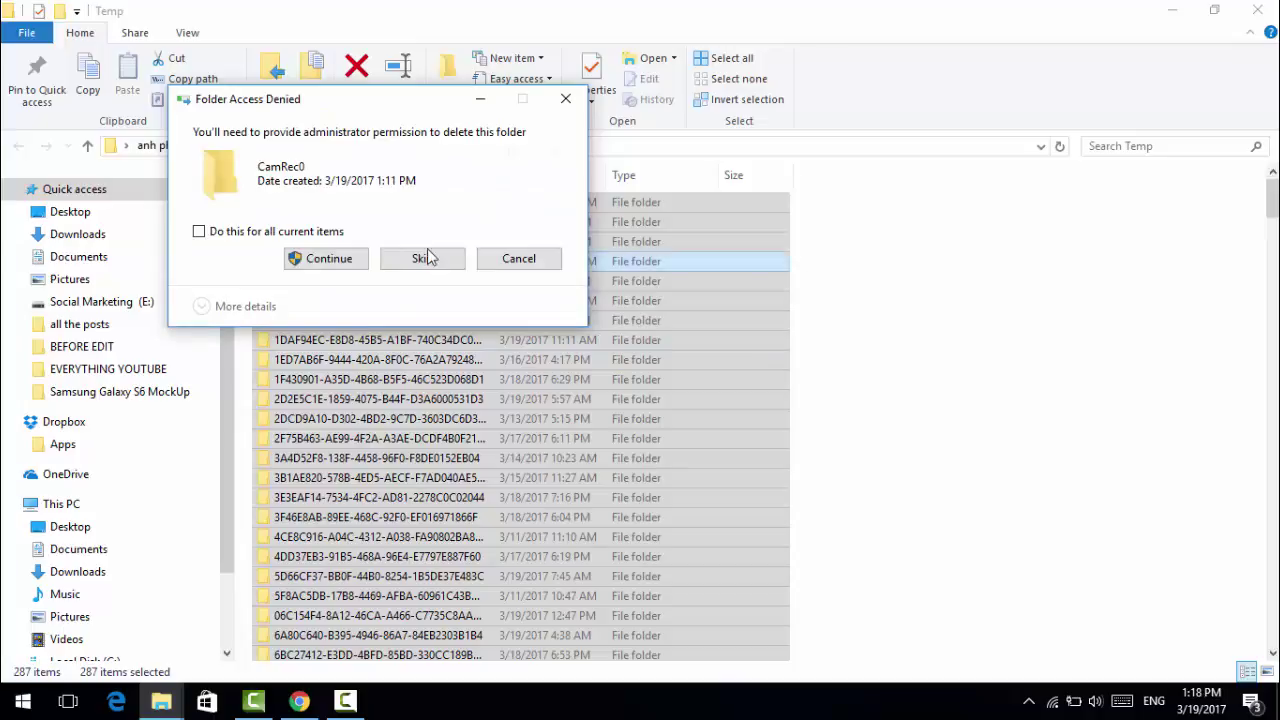
{"action": "left_click", "coordinate": [425, 260]}
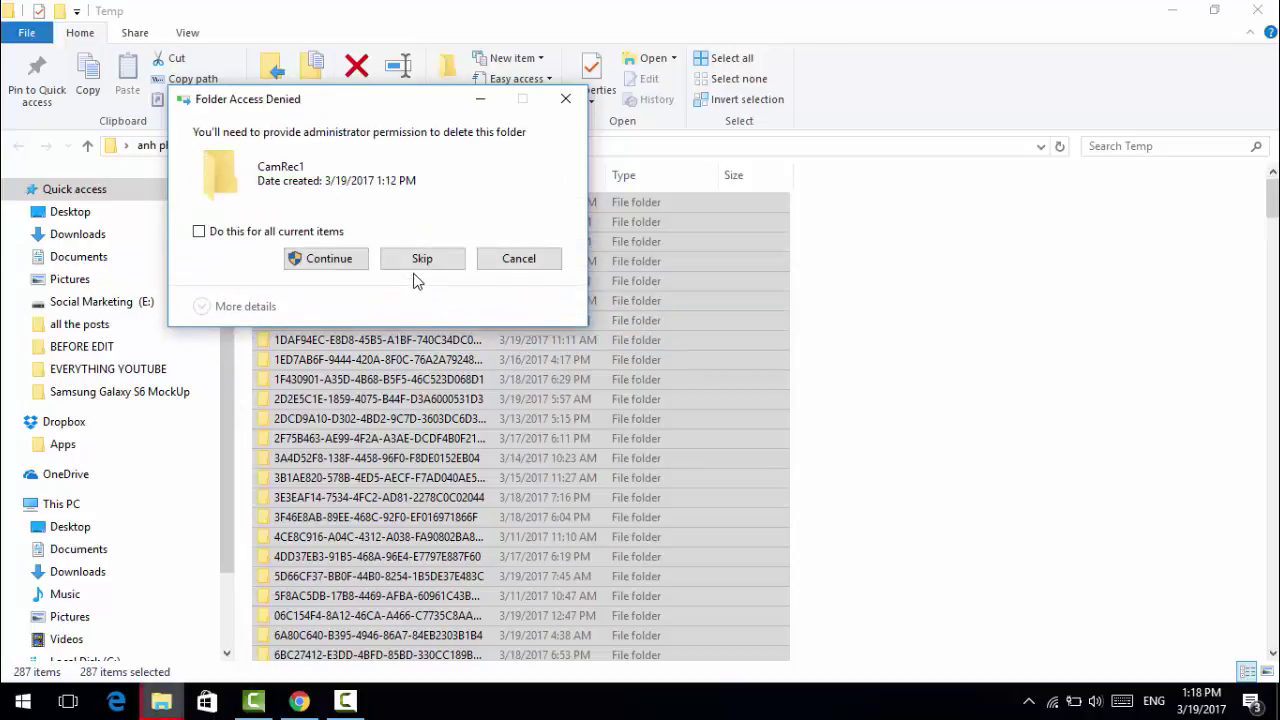
{"action": "left_click", "coordinate": [200, 236]}
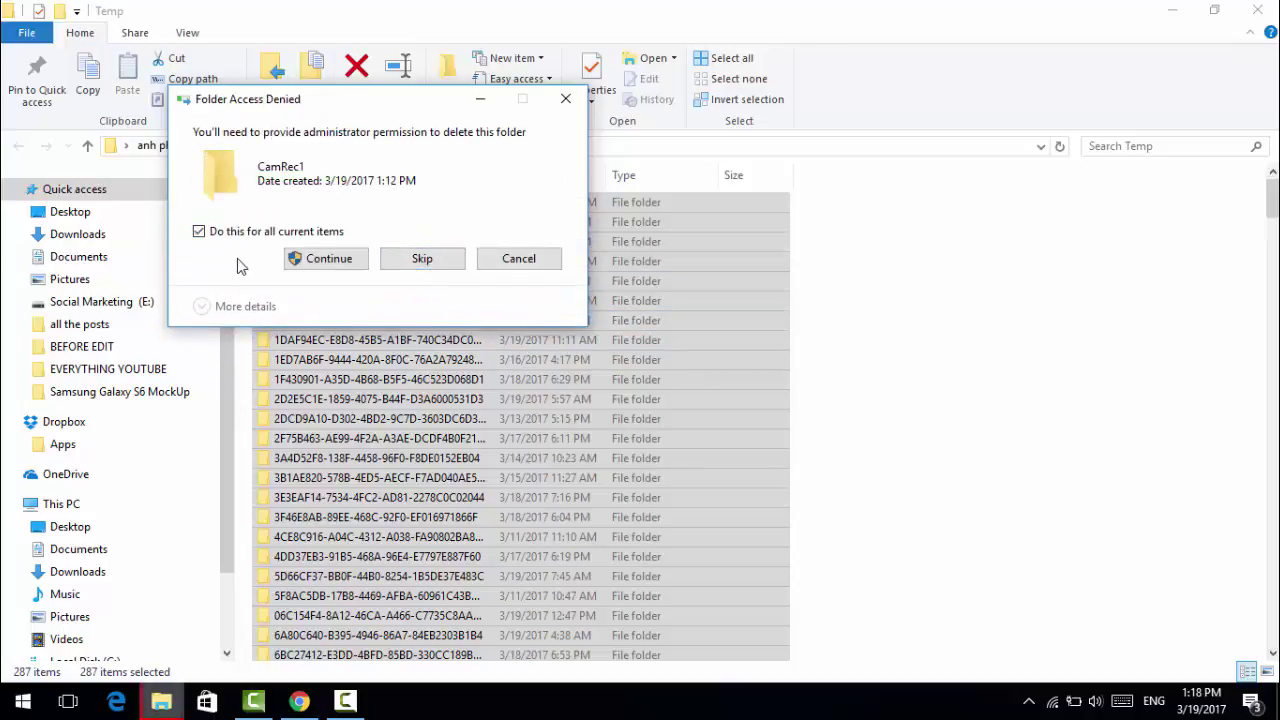
{"action": "left_click", "coordinate": [440, 258]}
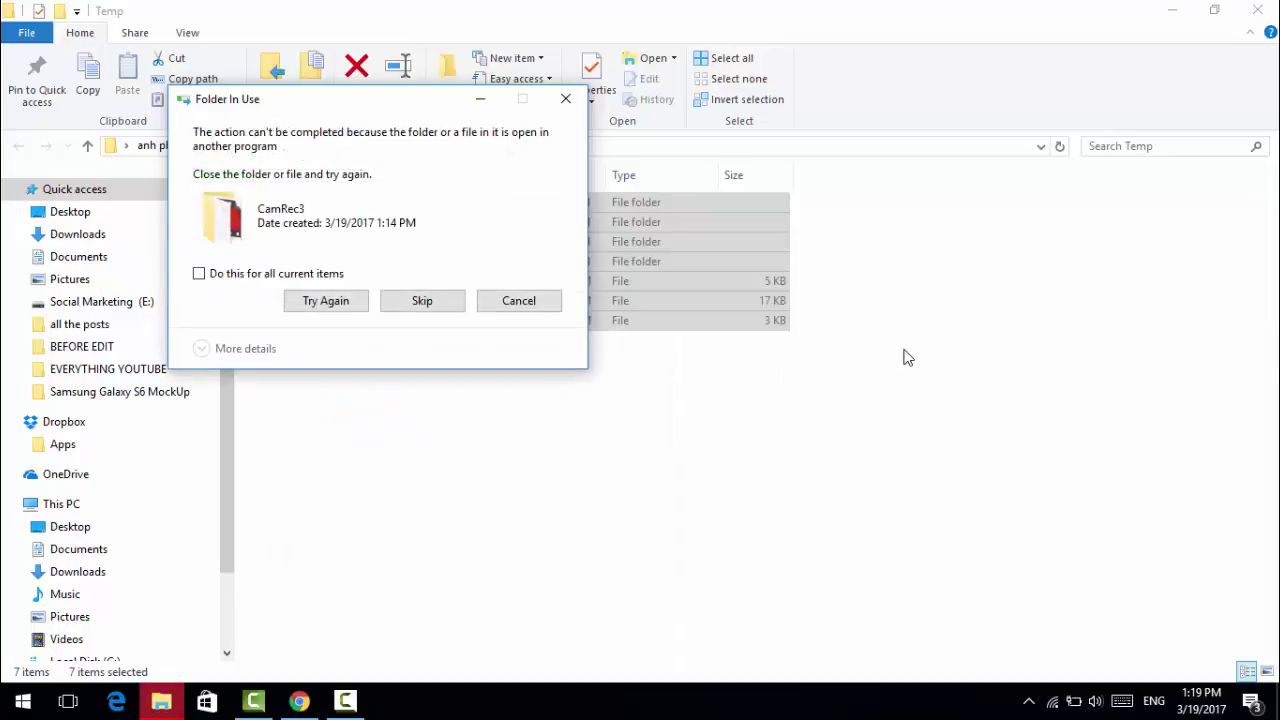
{"action": "left_click", "coordinate": [199, 273]}
{"action": "left_click", "coordinate": [405, 304]}
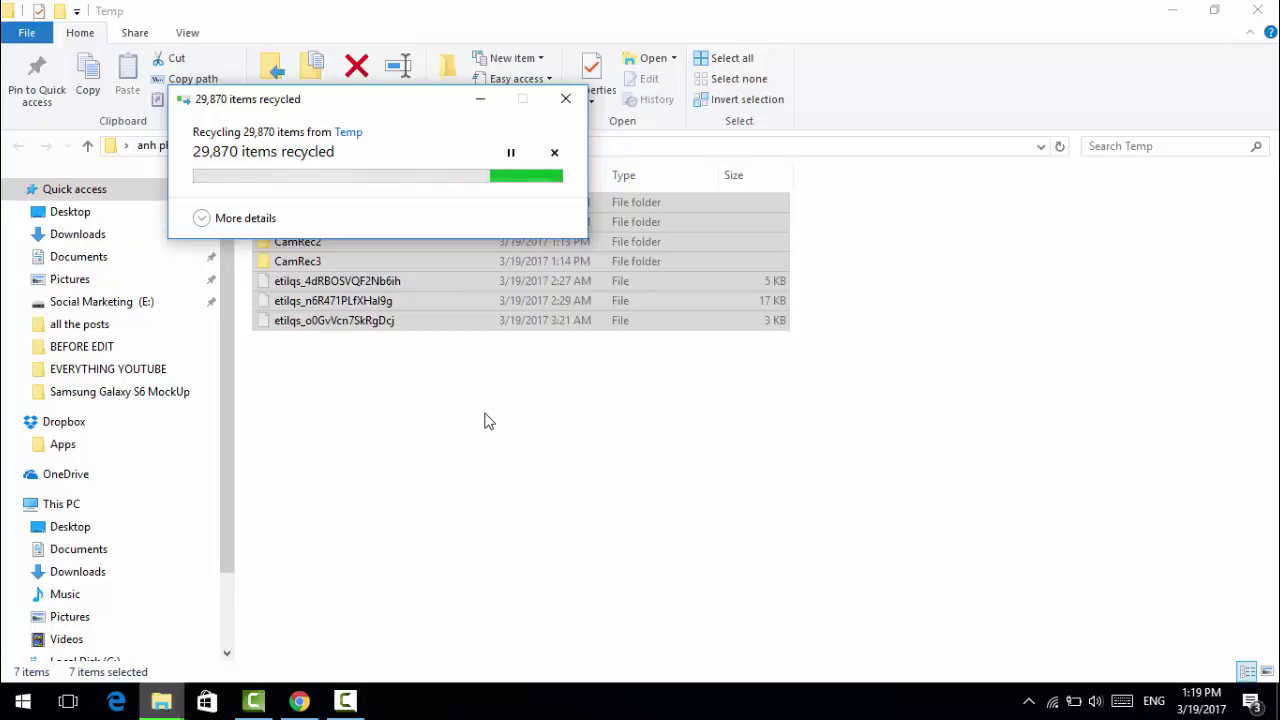
{"action": "left_click", "coordinate": [345, 700]}
{"action": "left_click", "coordinate": [1190, 615]}
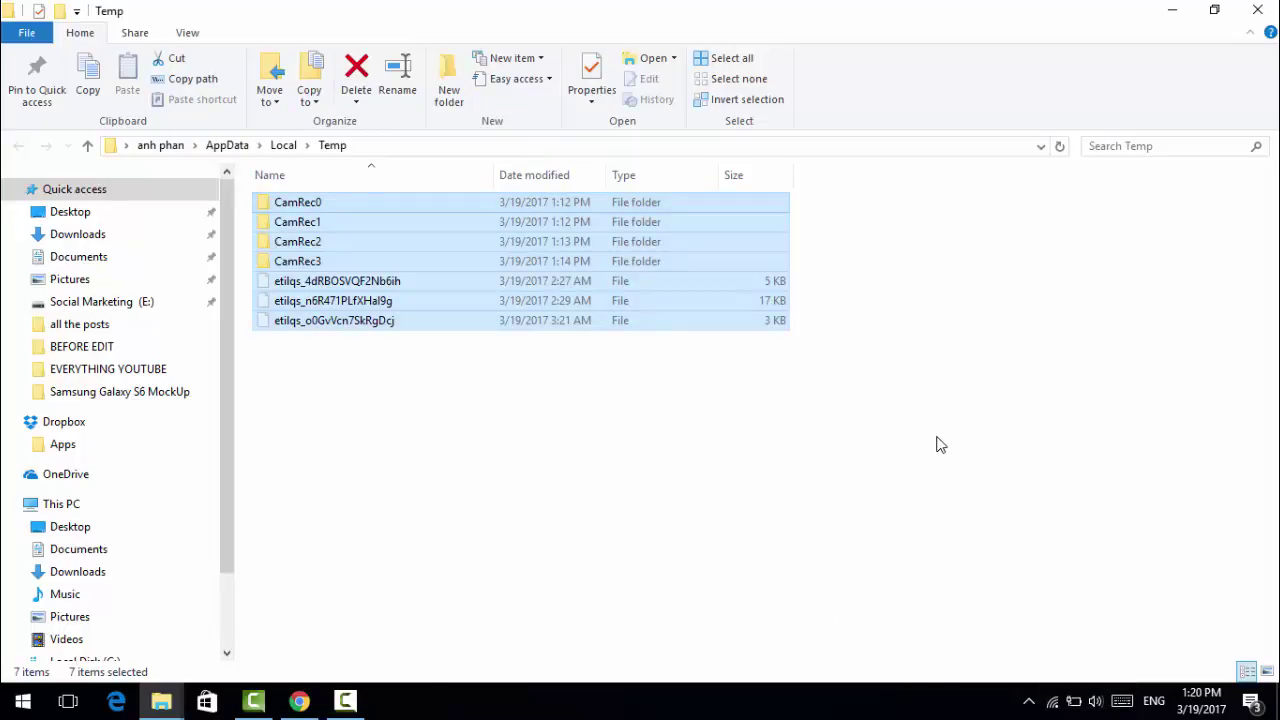
- Empty the Recycle Bin, permanently deleting the 29,962 gathered temp items
{"action": "left_click", "coordinate": [1172, 10]}
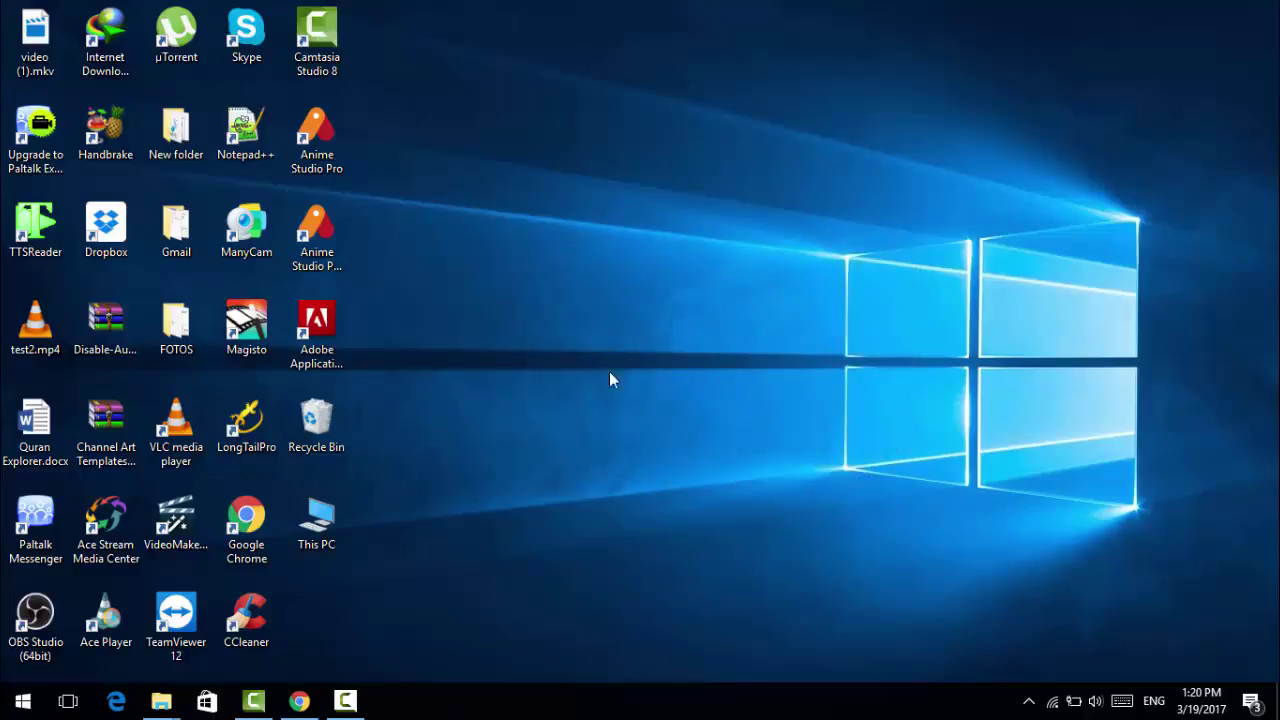
{"action": "right_click", "coordinate": [313, 424]}
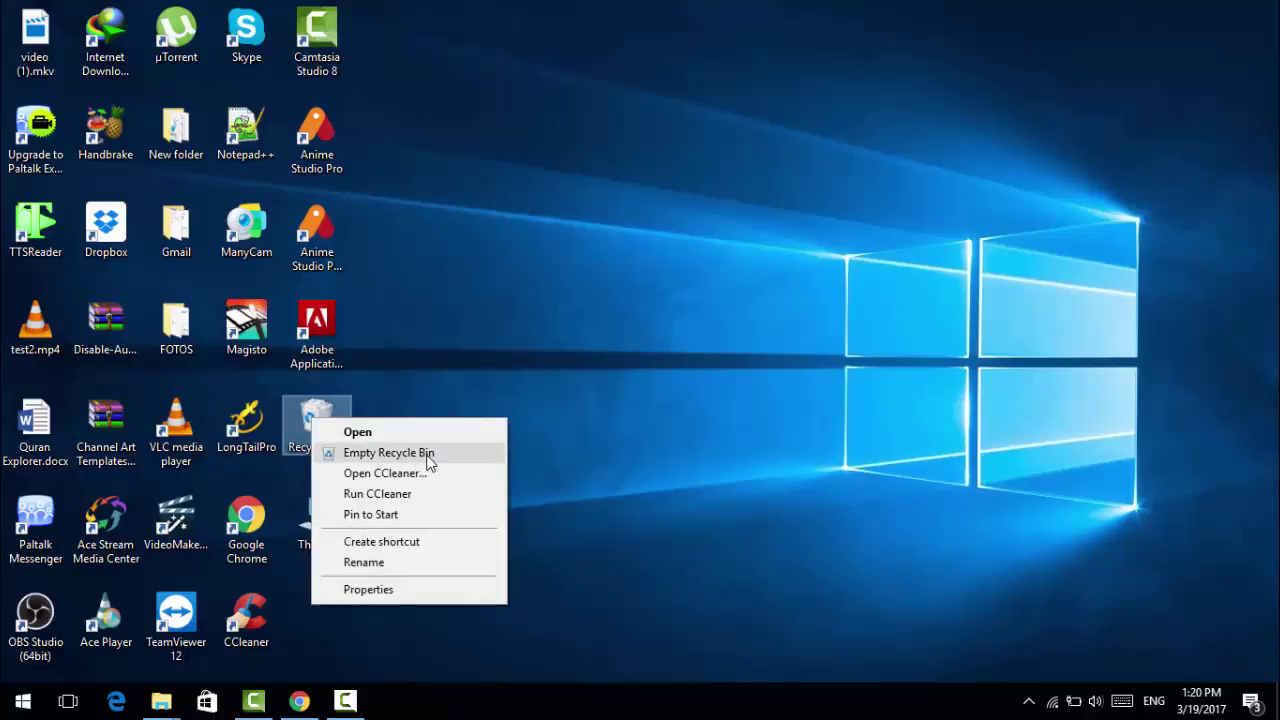
{"action": "left_click", "coordinate": [428, 456]}
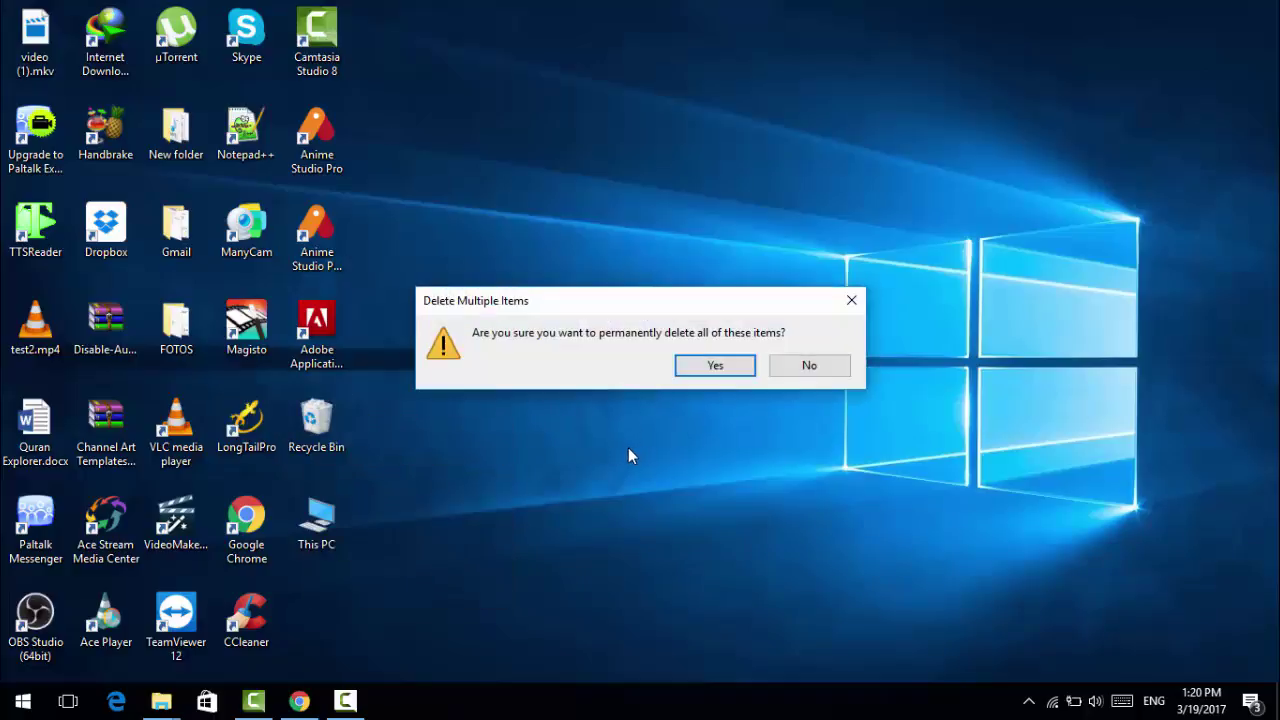
{"action": "left_click", "coordinate": [716, 366]}
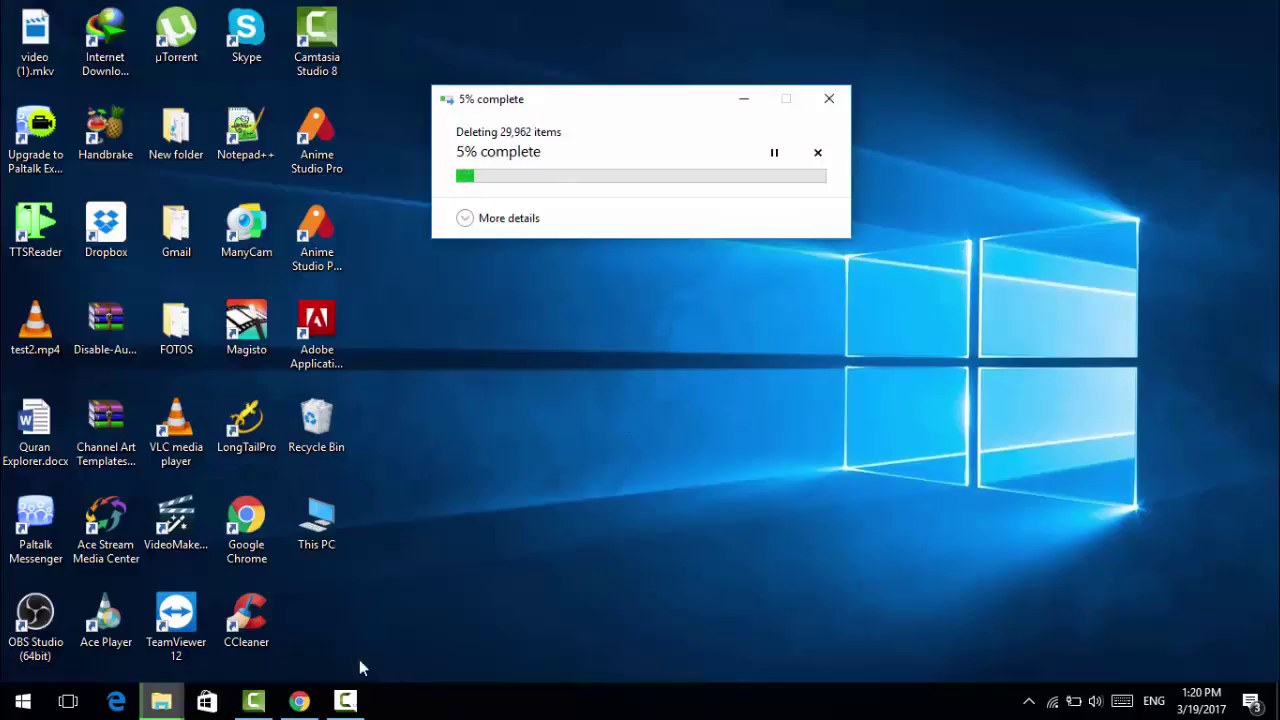
{"action": "left_click", "coordinate": [345, 700]}
{"action": "left_click", "coordinate": [1190, 615]}
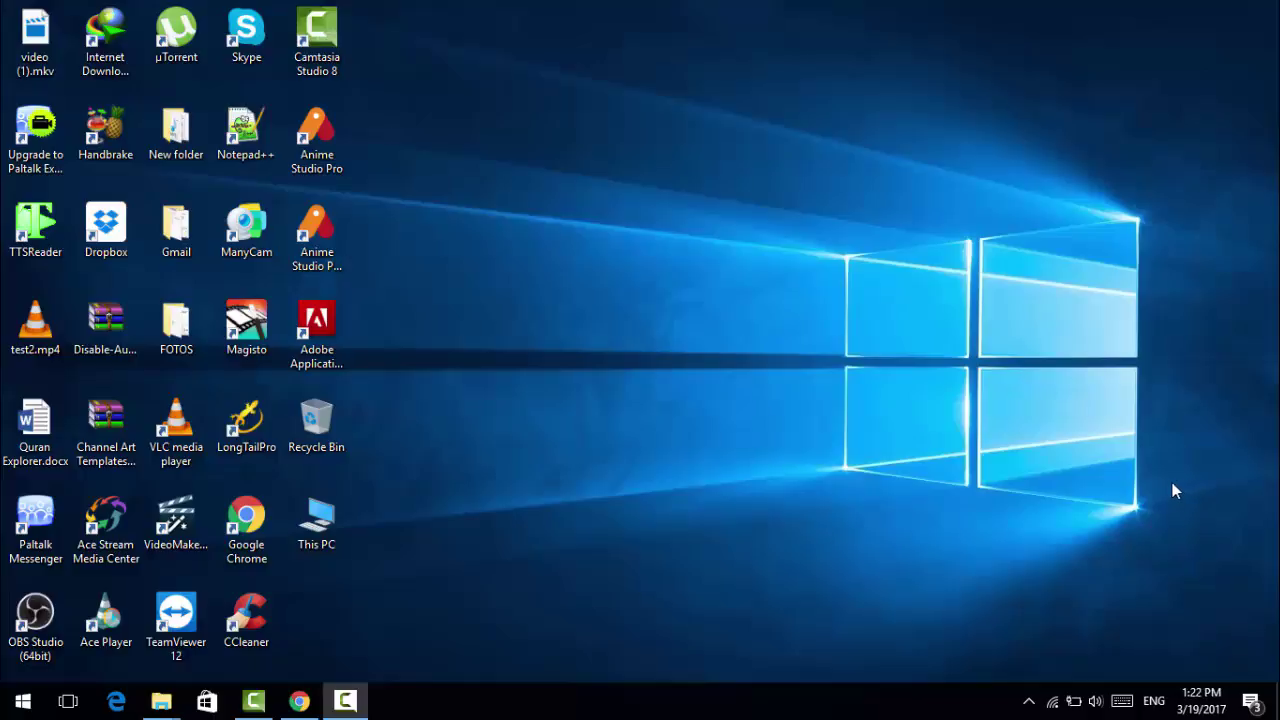
- Launch Command Prompt from a 'c' search and run 'tree' on the user folder
{"action": "left_click", "coordinate": [22, 702]}
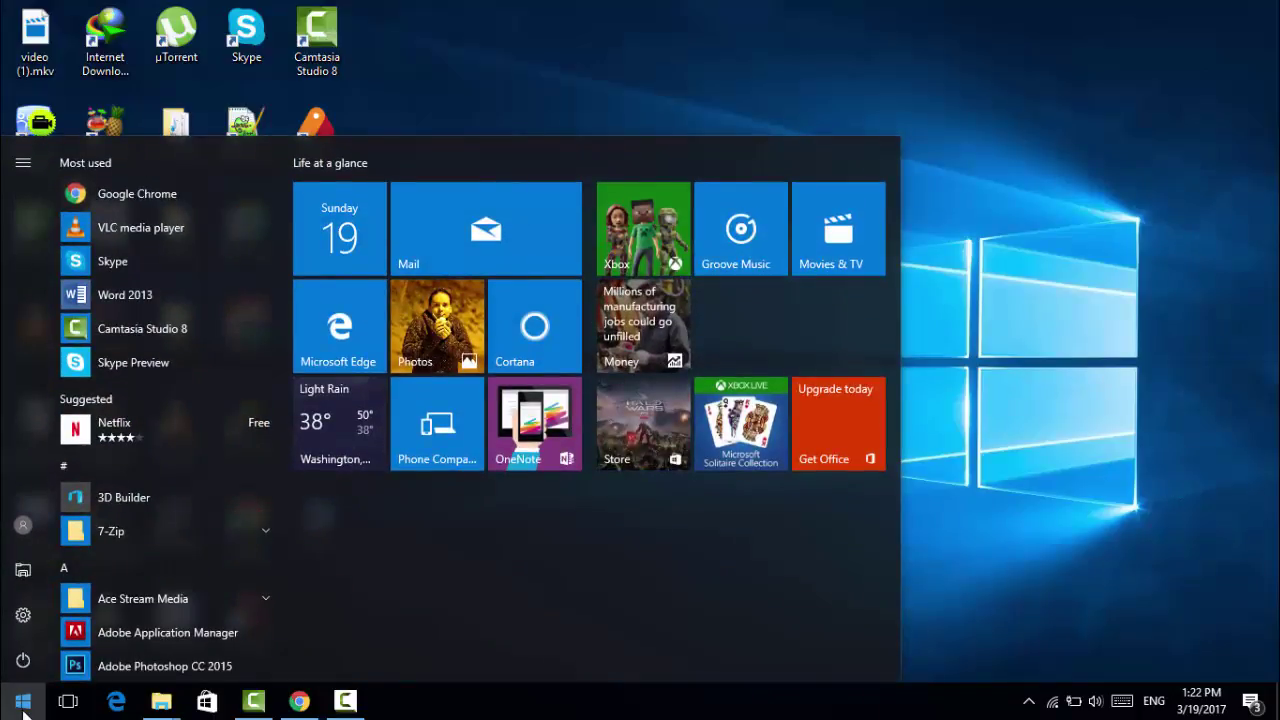
{"action": "type", "text": "c"}
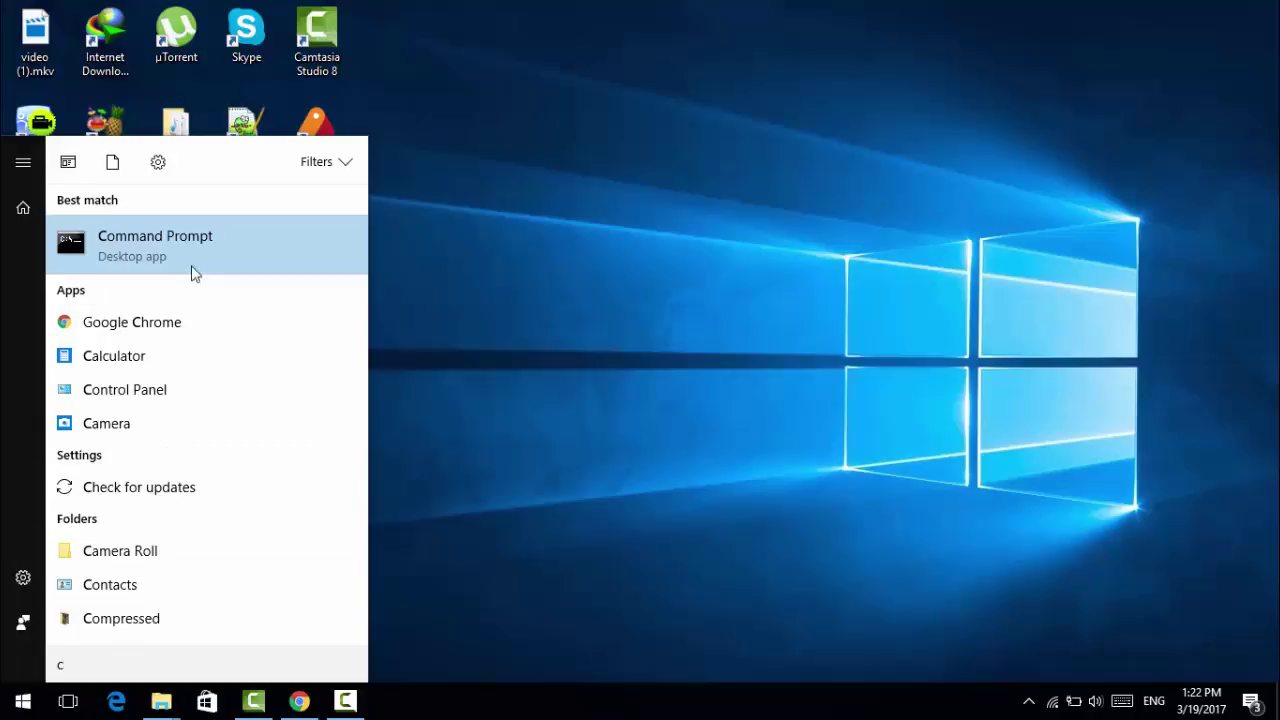
{"action": "key", "text": "Return"}
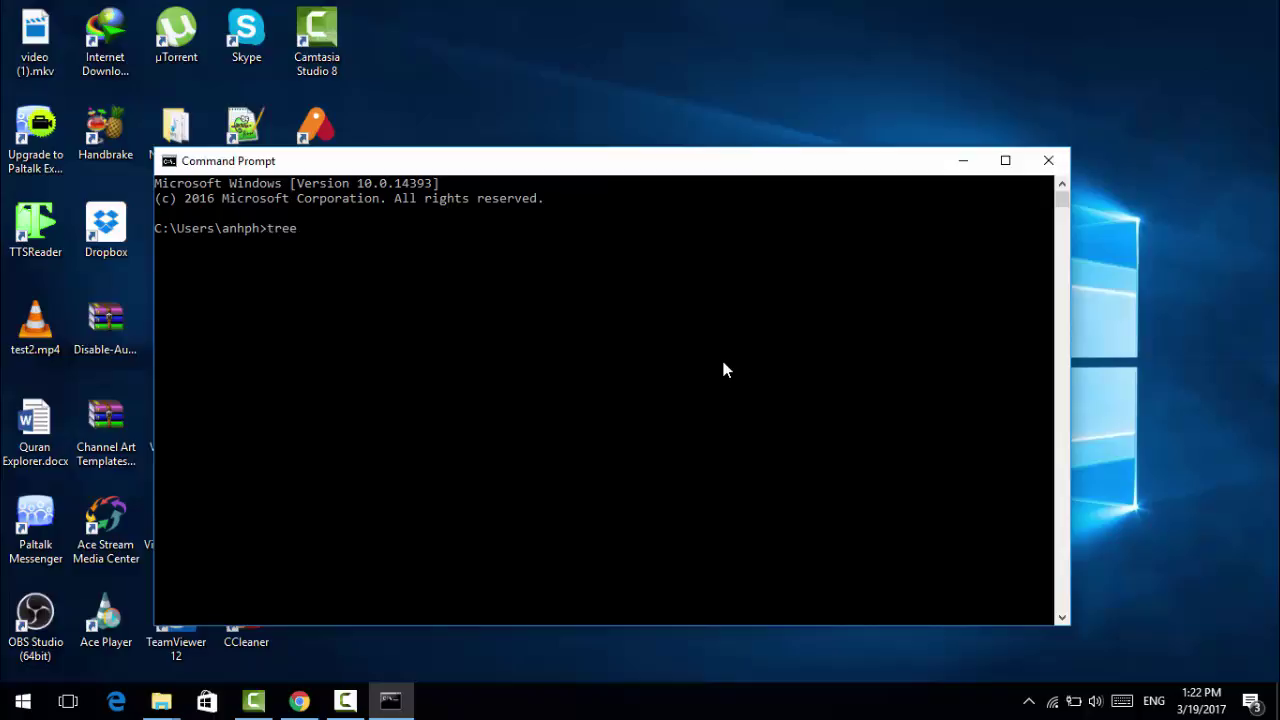
{"action": "key", "text": "Return"}
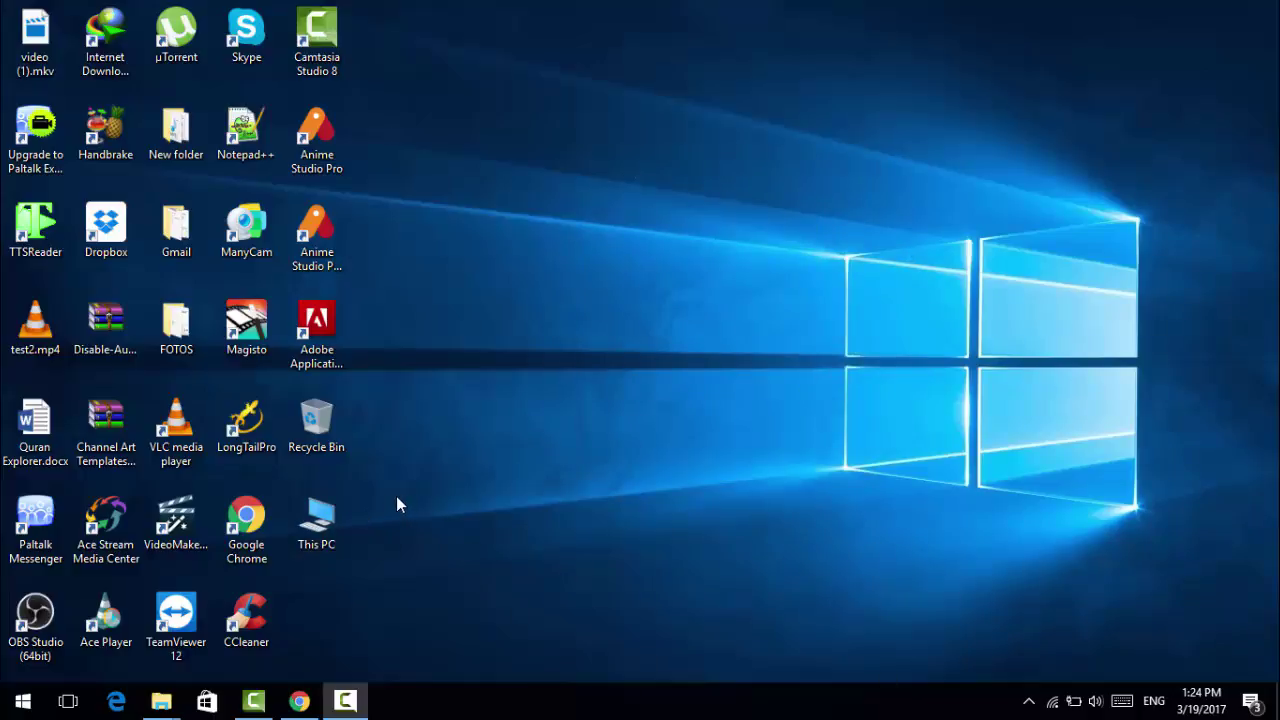
- Open This PC to check Local Disk (C:): 29.5 GB free of 77.6 GB
{"action": "double_click", "coordinate": [334, 519]}
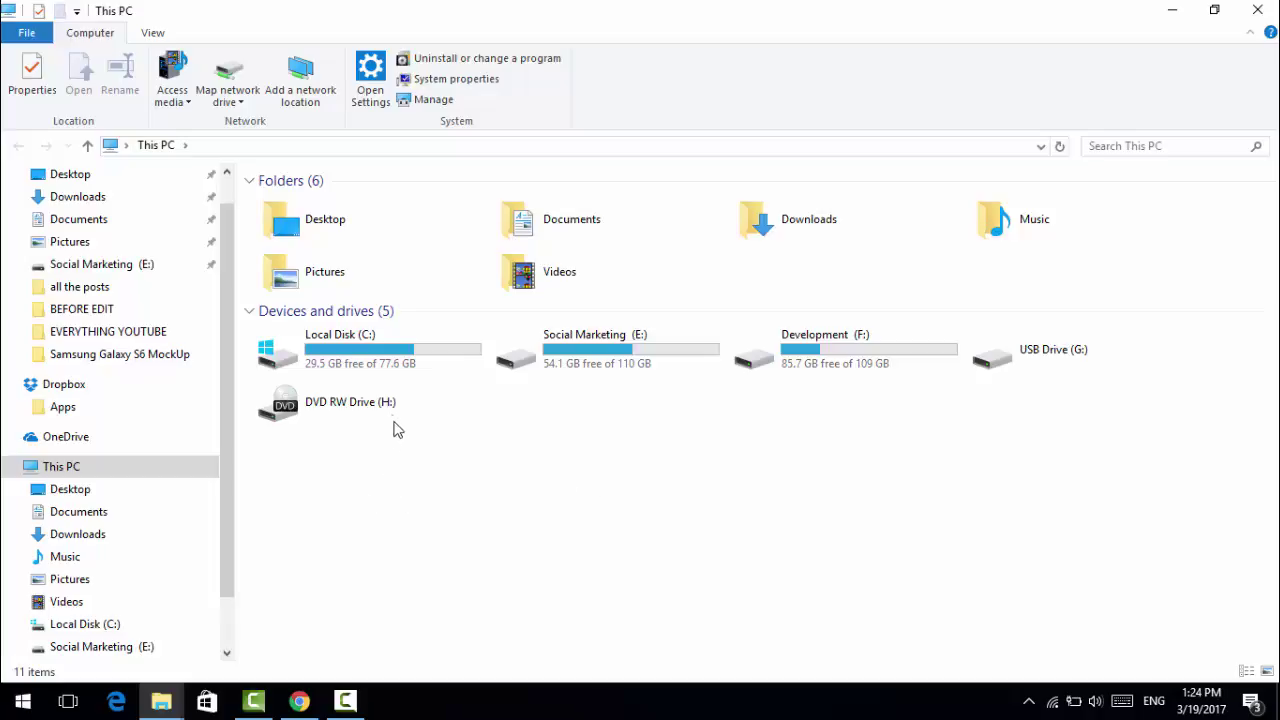
{"action": "mouse_move", "coordinate": [376, 359]}
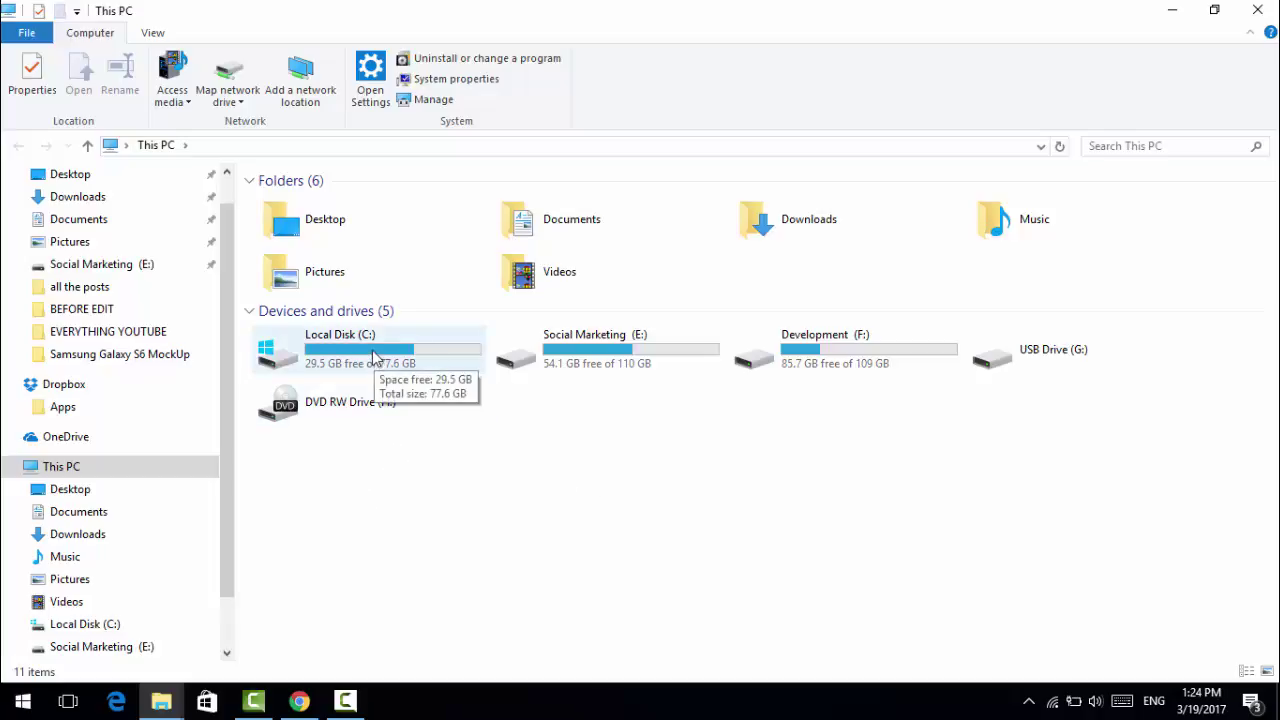
- Open the Local Disk (C:) Properties dialog at its Tools page
{"action": "right_click", "coordinate": [345, 346]}
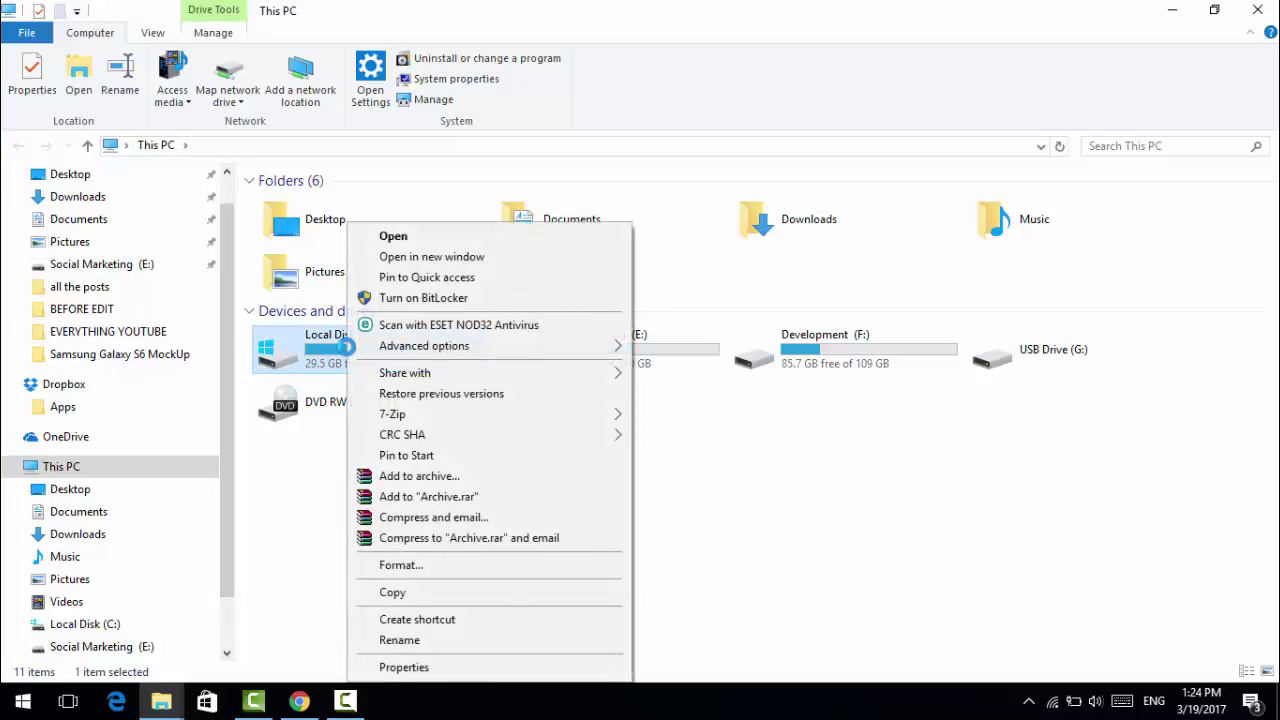
{"action": "left_click", "coordinate": [386, 669]}
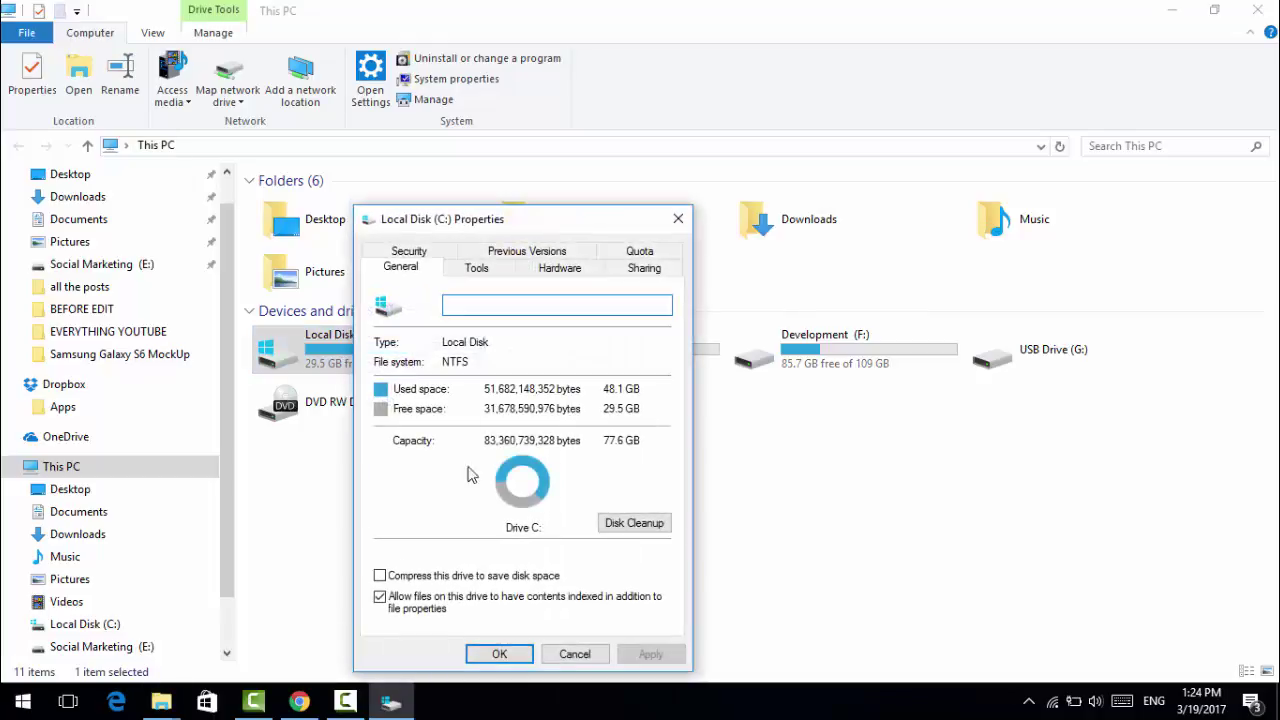
{"action": "left_click_drag", "start_coordinate": [543, 217], "coordinate": [587, 87]}
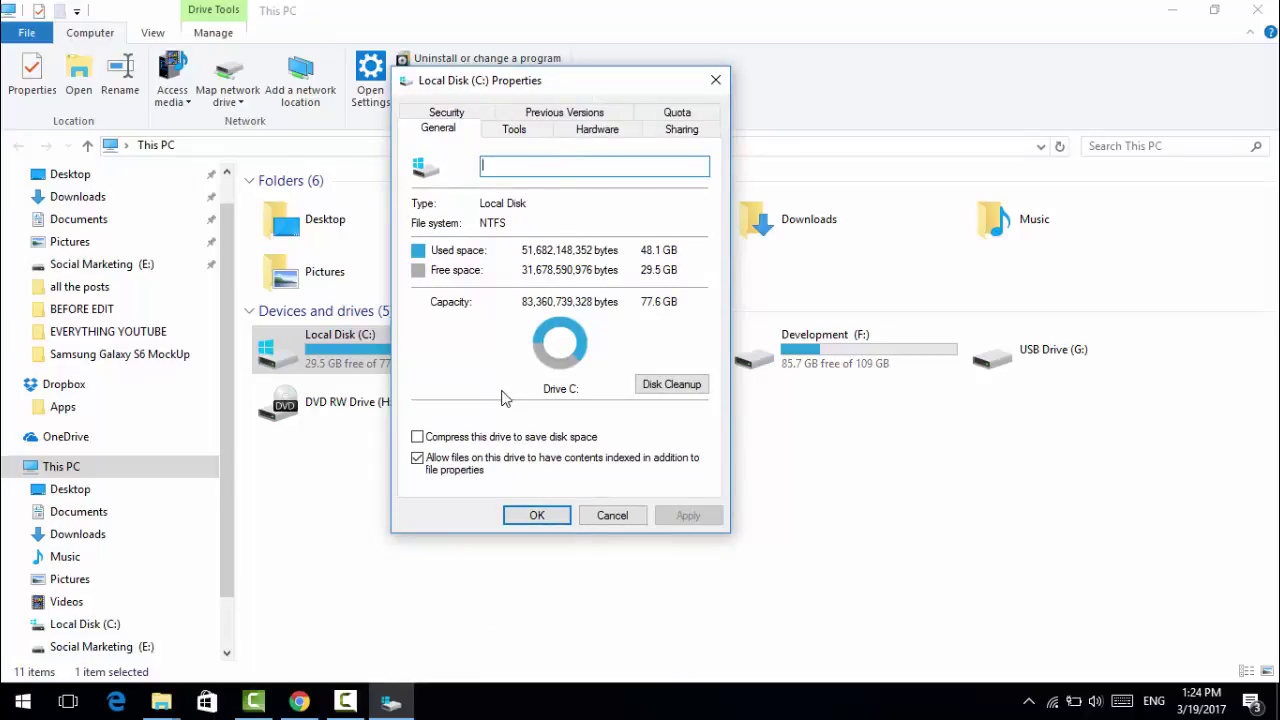
{"action": "left_click", "coordinate": [514, 131]}
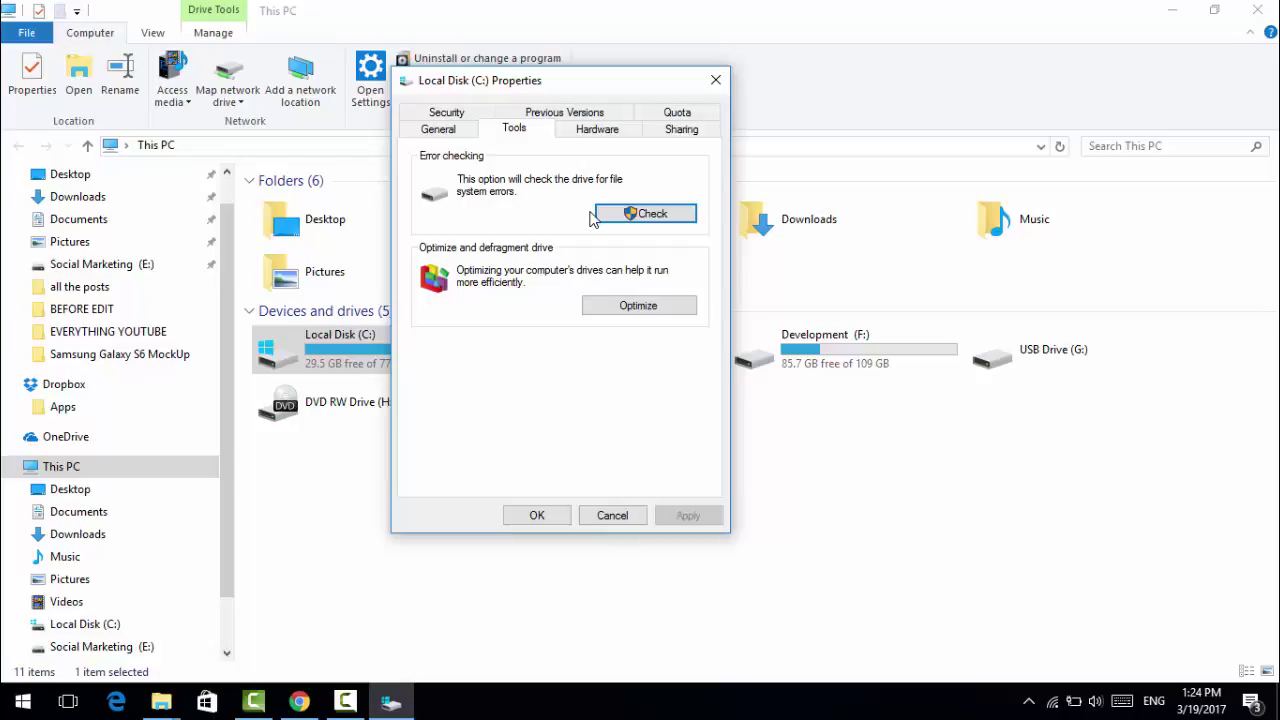
- Analyze C:, Social Marketing, Development (F:) and System Reserved in Optimize Drives, then select C:
{"action": "left_click", "coordinate": [612, 312]}
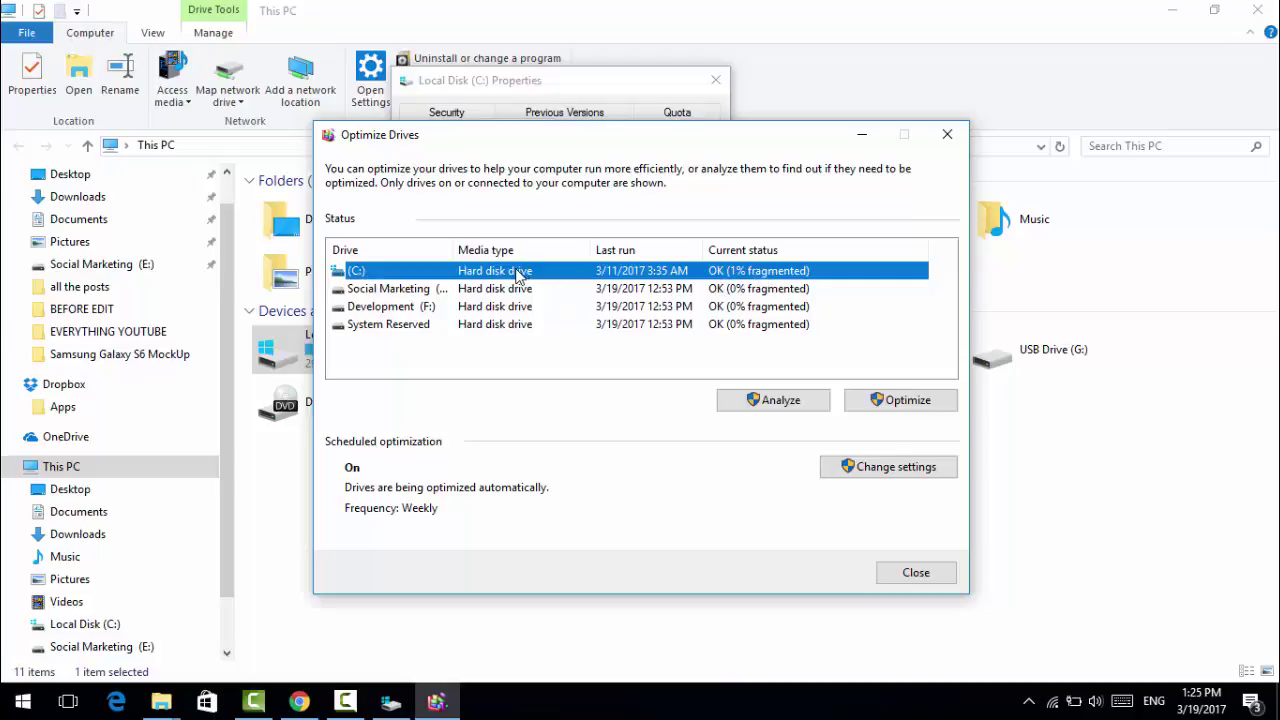
{"action": "left_click", "coordinate": [745, 402]}
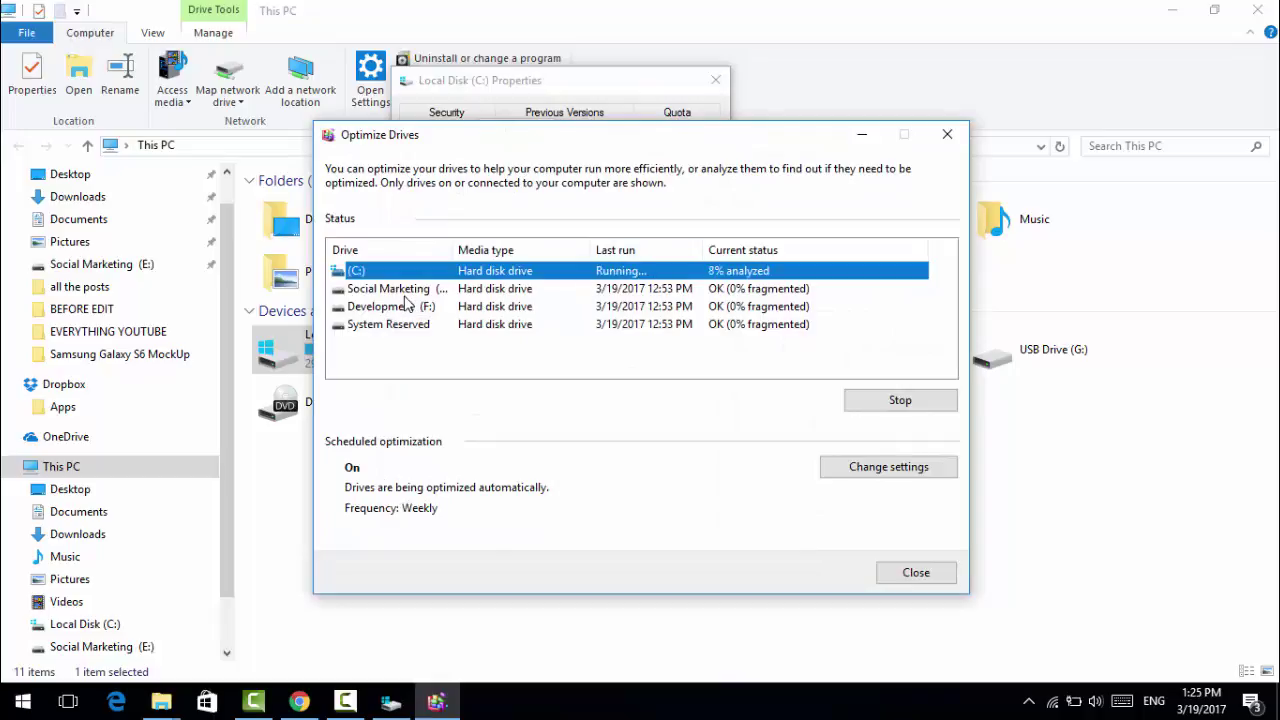
{"action": "key", "text": "Down"}
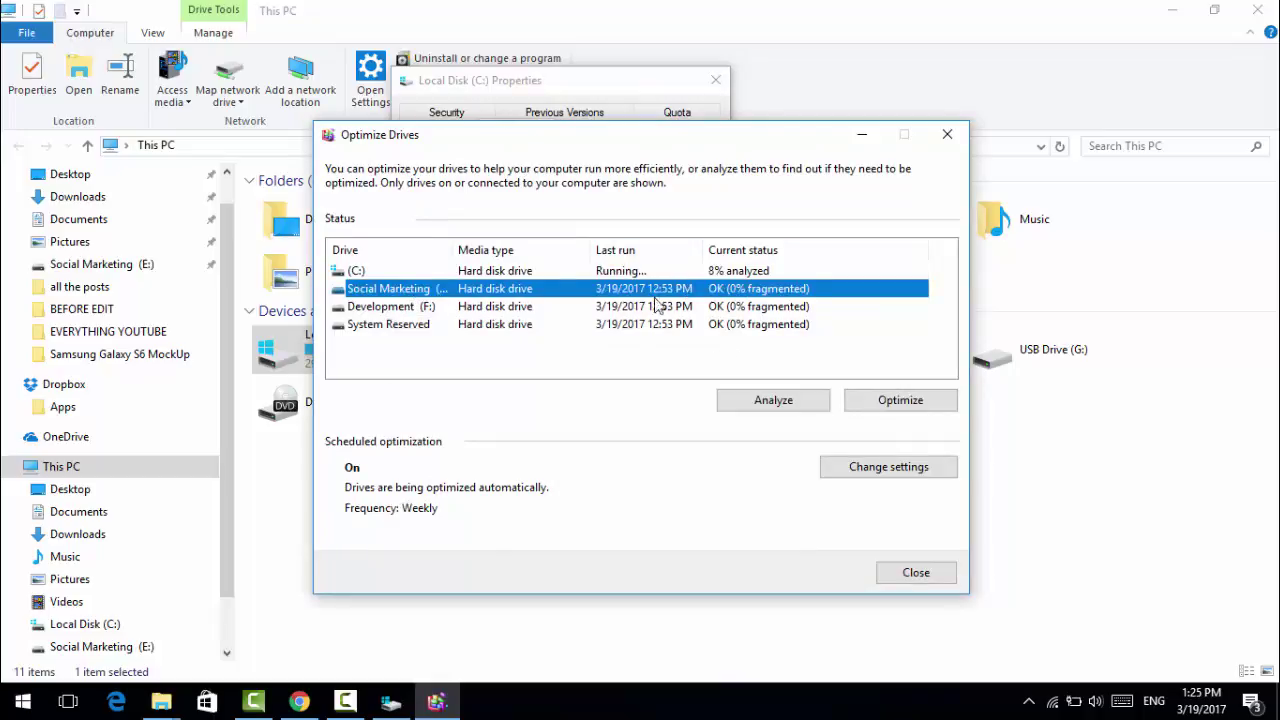
{"action": "left_click", "coordinate": [773, 400]}
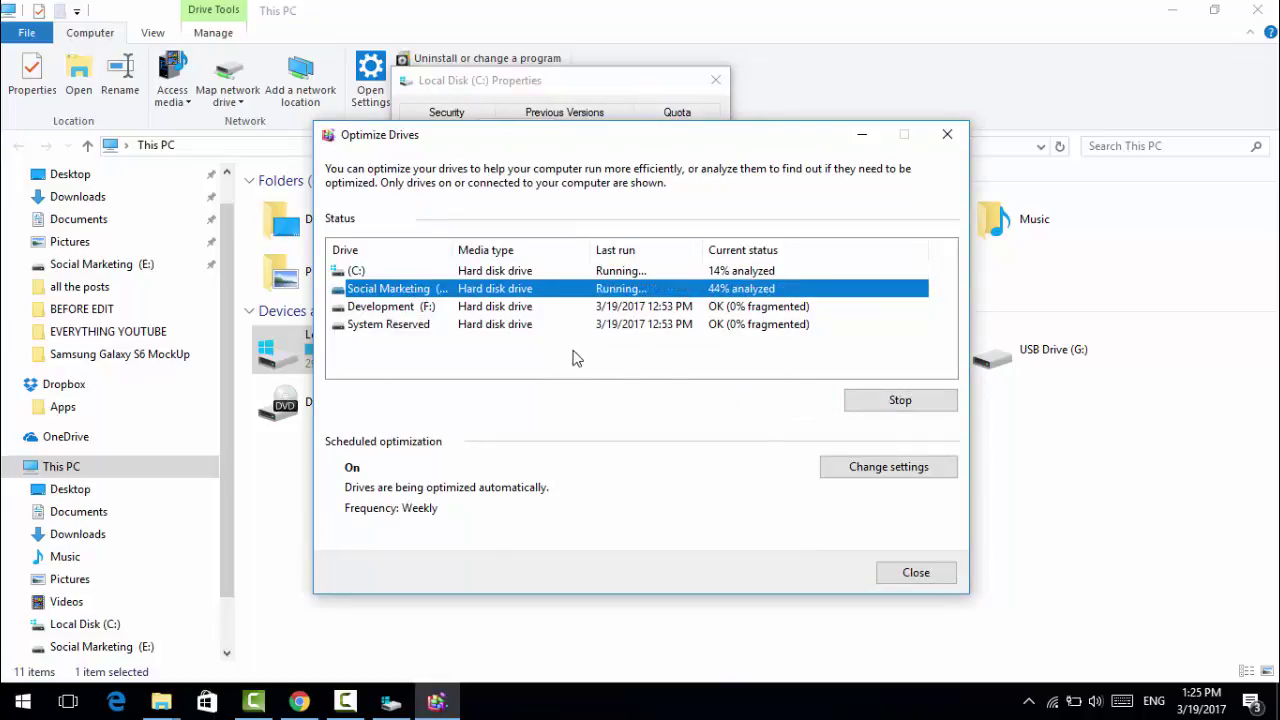
{"action": "left_click", "coordinate": [390, 308]}
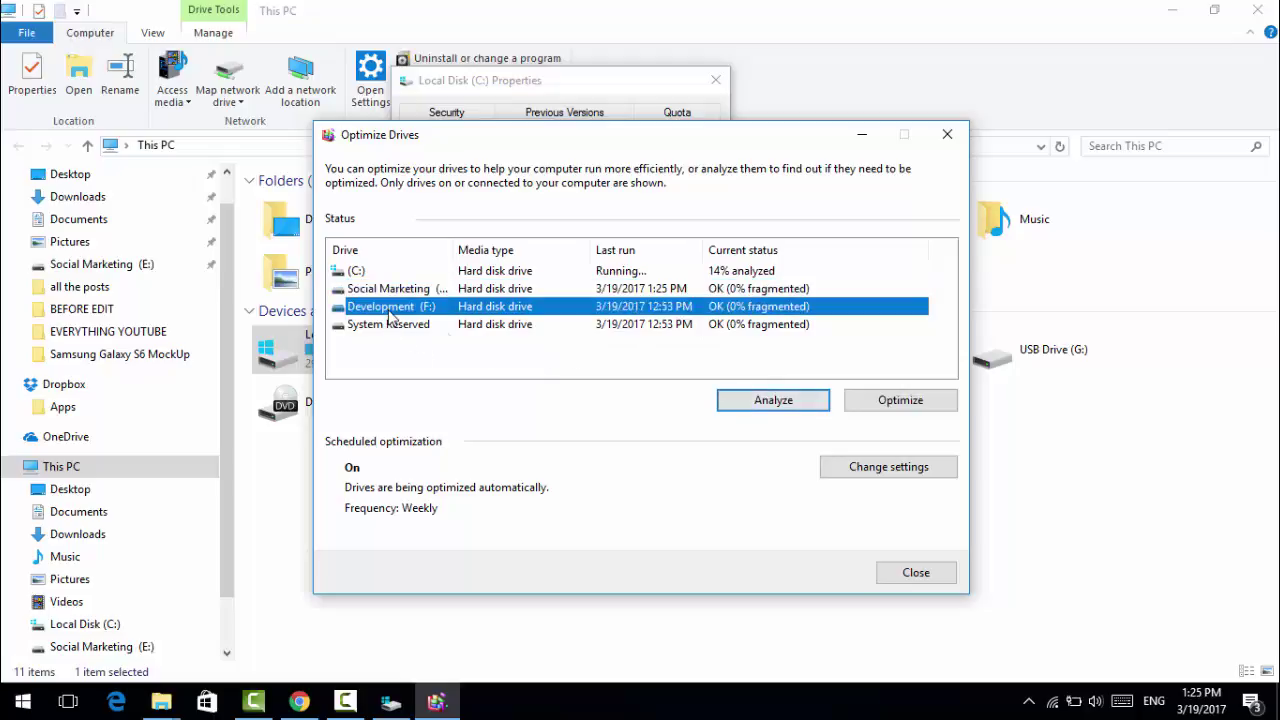
{"action": "left_click", "coordinate": [738, 403]}
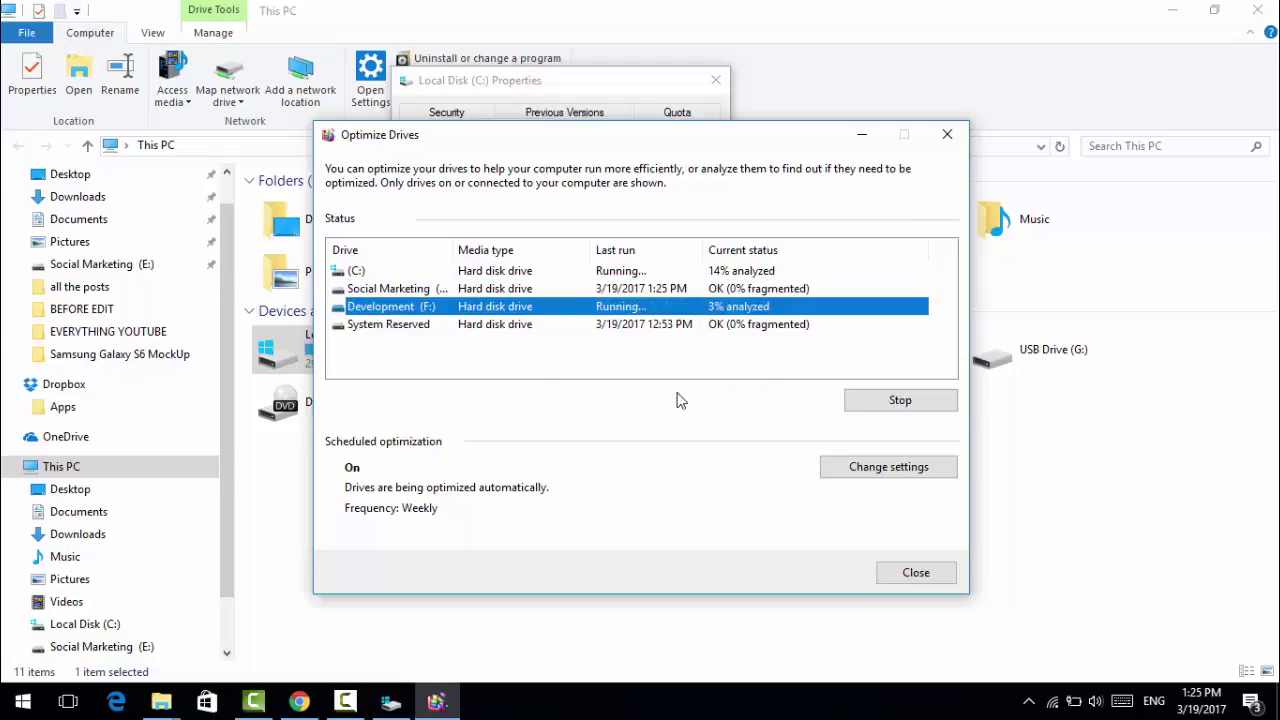
{"action": "left_click", "coordinate": [436, 327]}
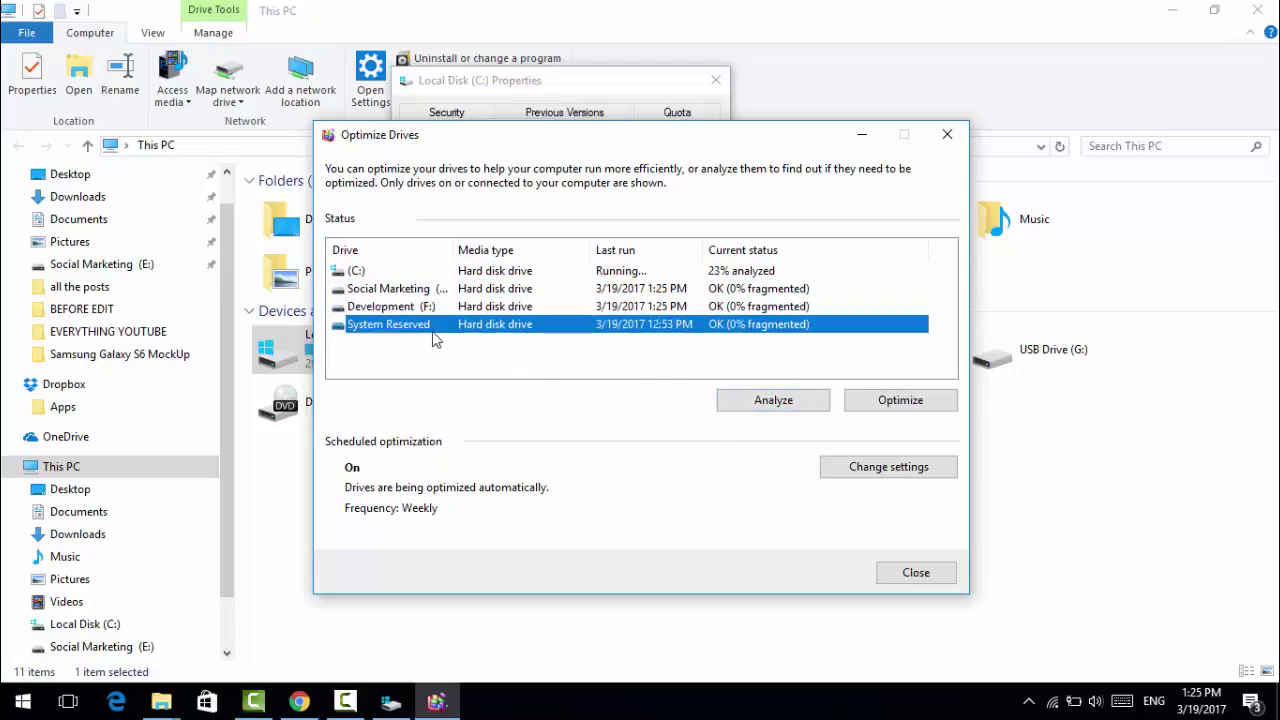
{"action": "left_click", "coordinate": [748, 404]}
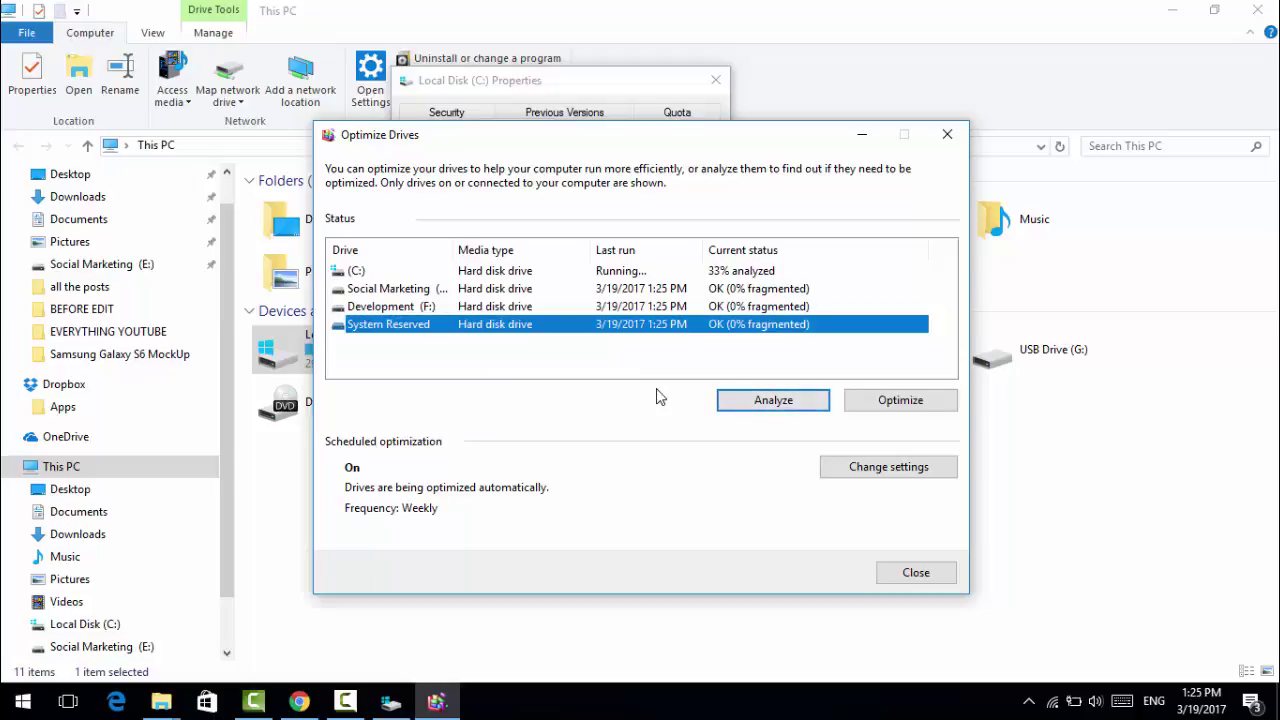
{"action": "left_click", "coordinate": [745, 404]}
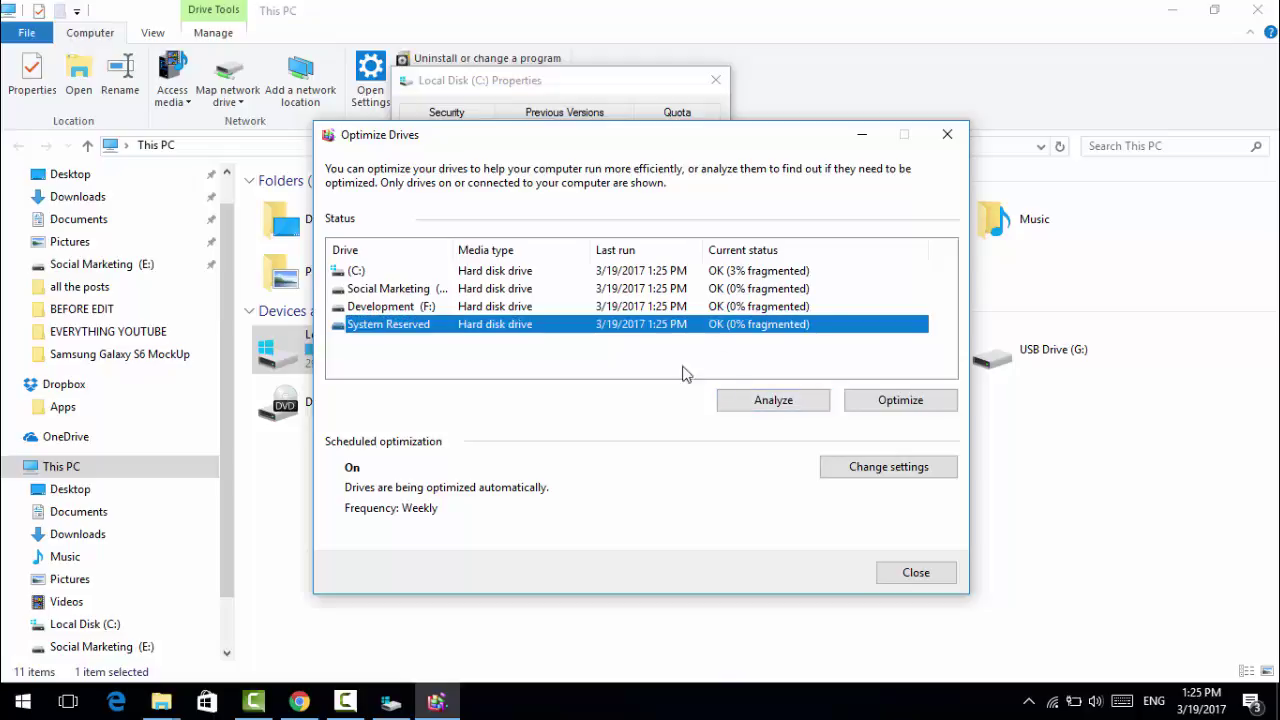
{"action": "left_click", "coordinate": [647, 274]}
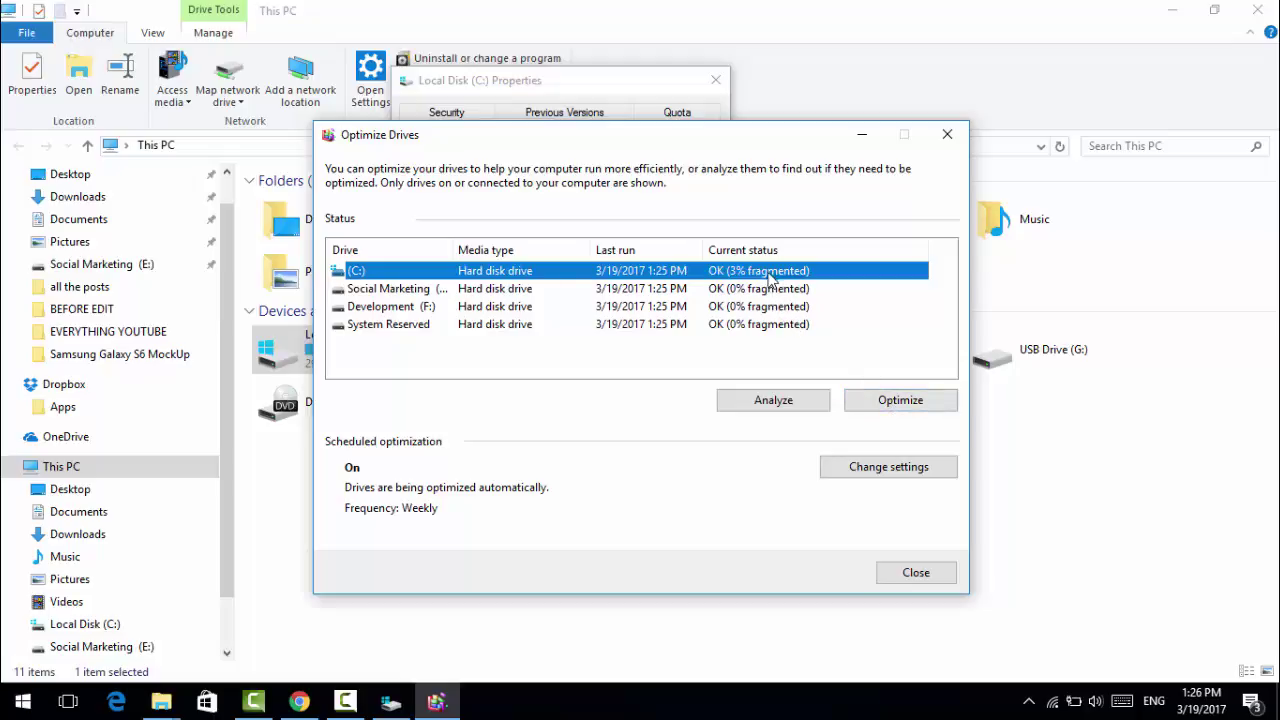
- Start optimizing drive C: in Optimize Drives
{"action": "left_click", "coordinate": [879, 405]}
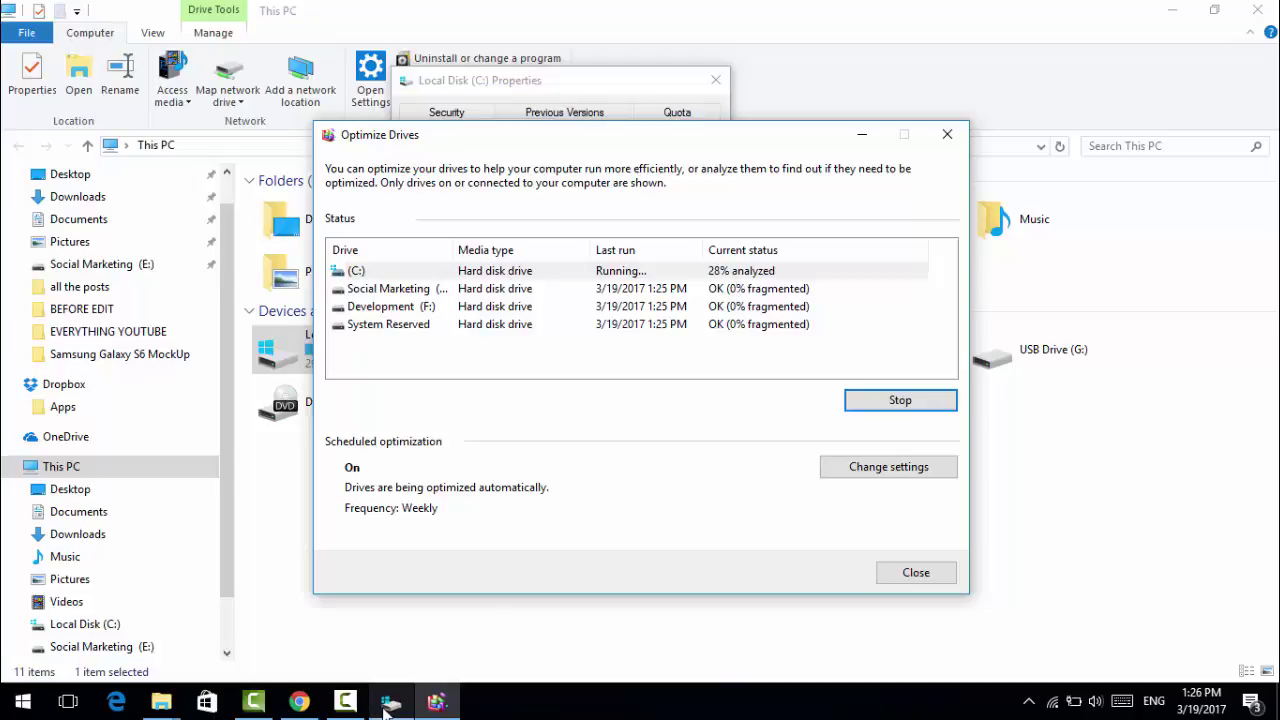
{"action": "left_click", "coordinate": [345, 701]}
{"action": "left_click", "coordinate": [1190, 627]}
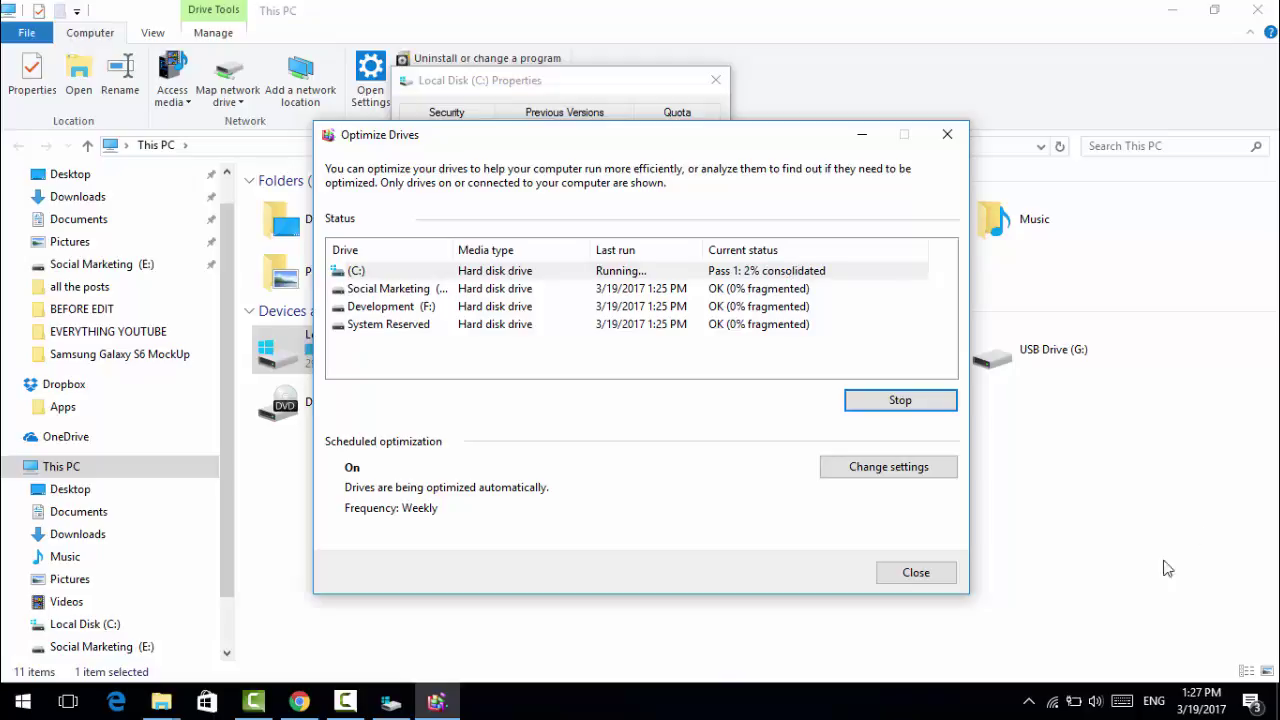
{"action": "left_click", "coordinate": [345, 701]}
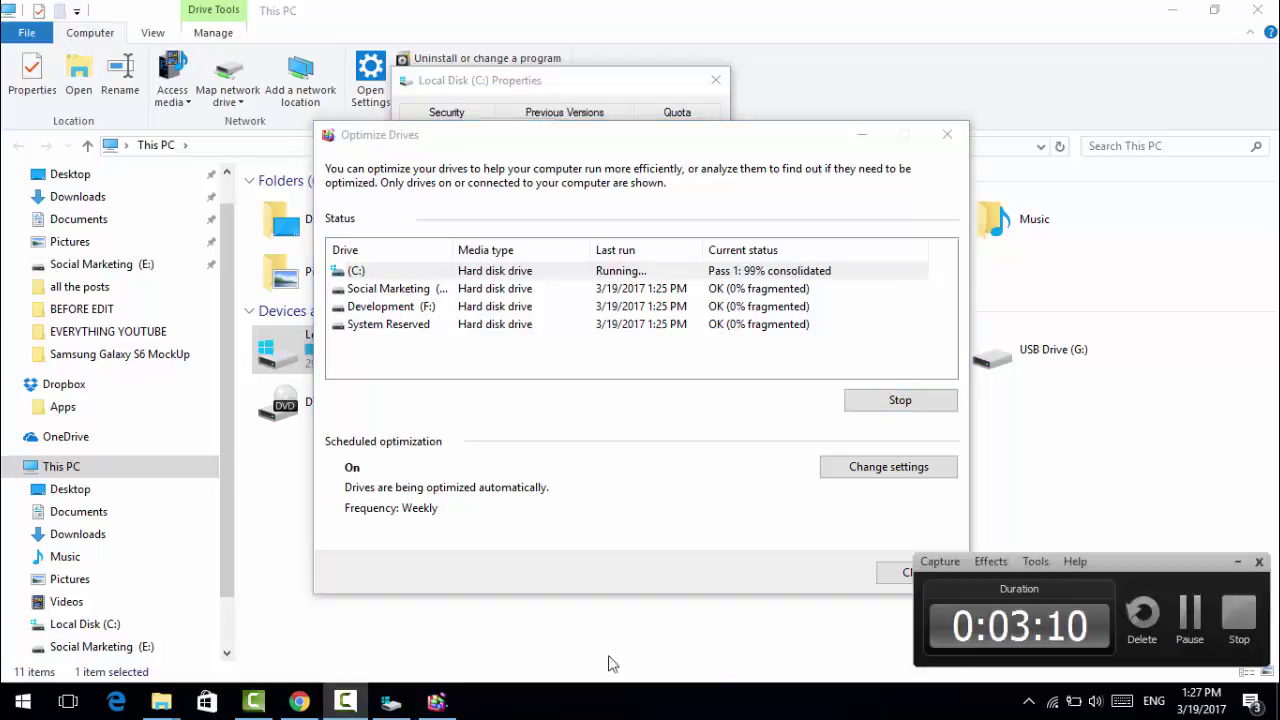
{"action": "left_click", "coordinate": [1190, 618]}
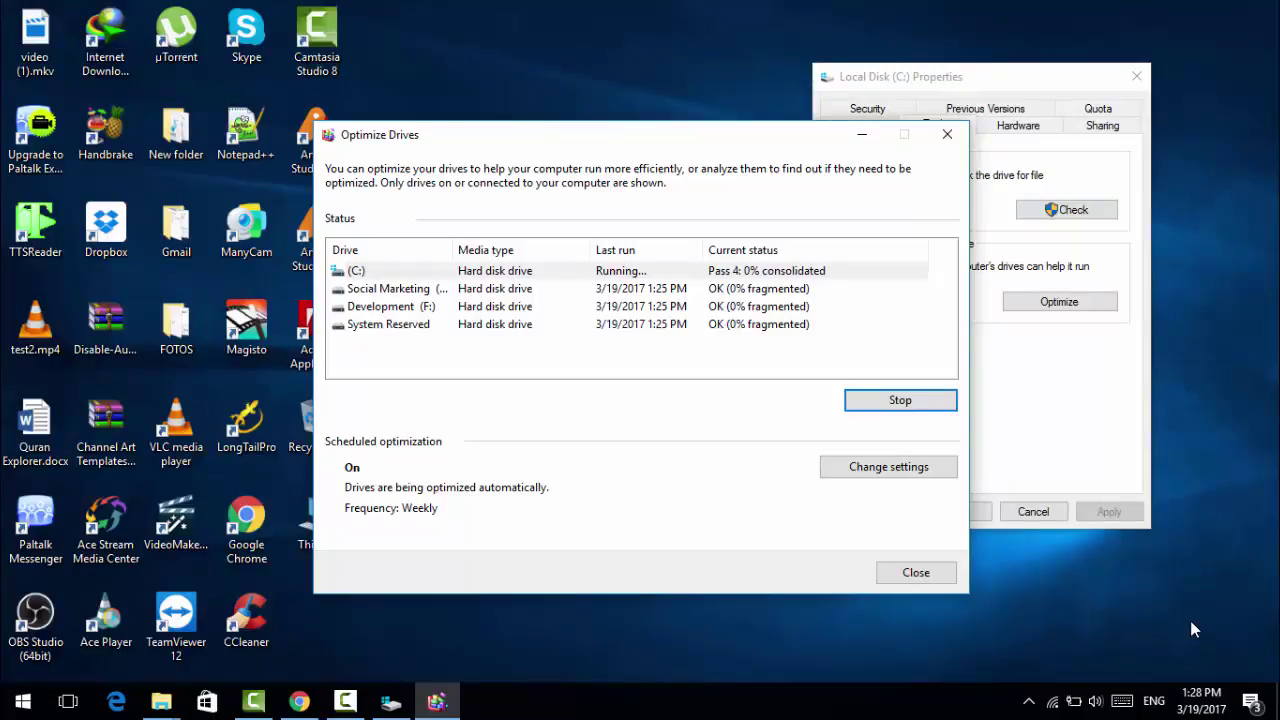
- Minimize Optimize Drives and move the C: Properties dialog to the bottom-right corner
{"action": "left_click_drag", "start_coordinate": [754, 142], "coordinate": [655, 183]}
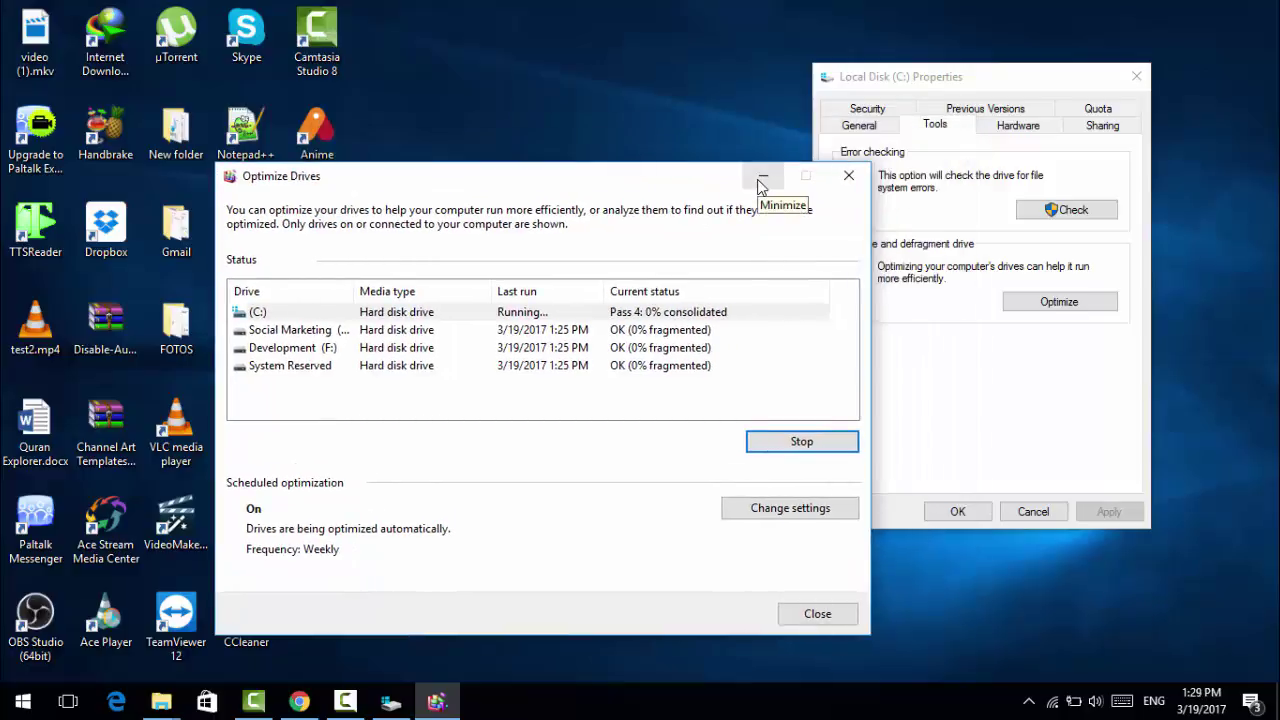
{"action": "left_click", "coordinate": [761, 182]}
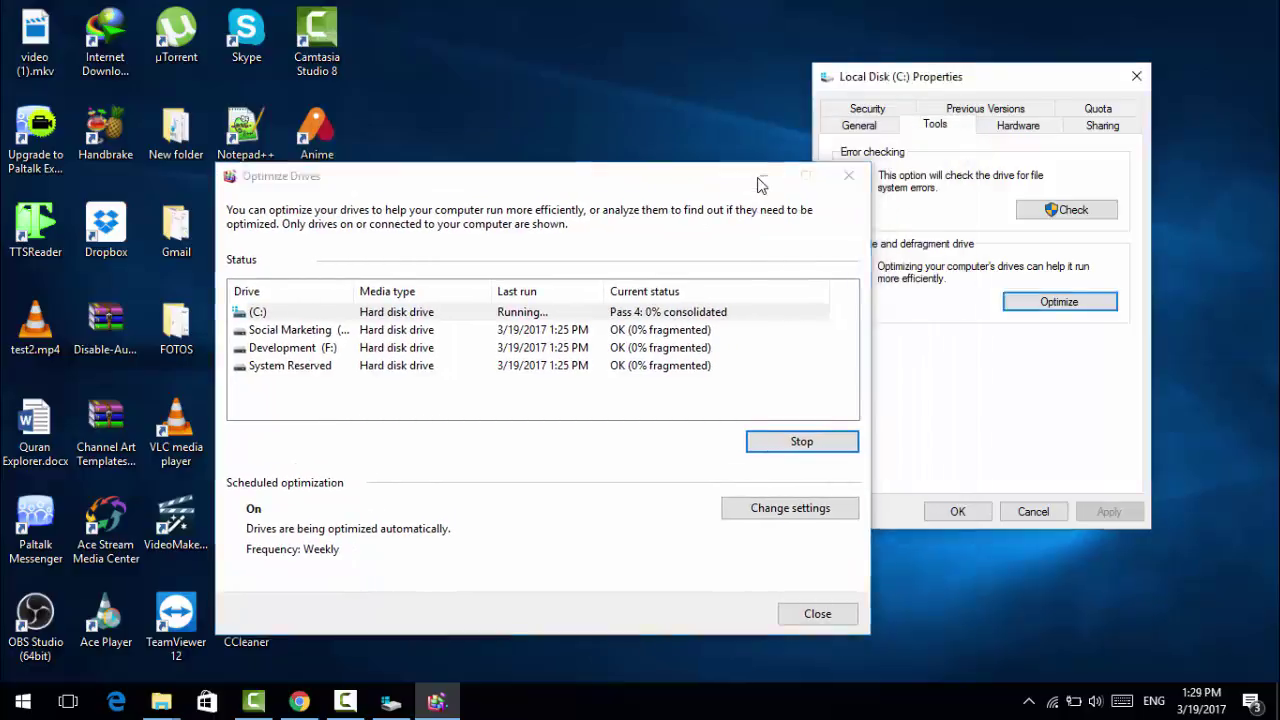
{"action": "left_click_drag", "start_coordinate": [1062, 91], "coordinate": [1263, 668]}
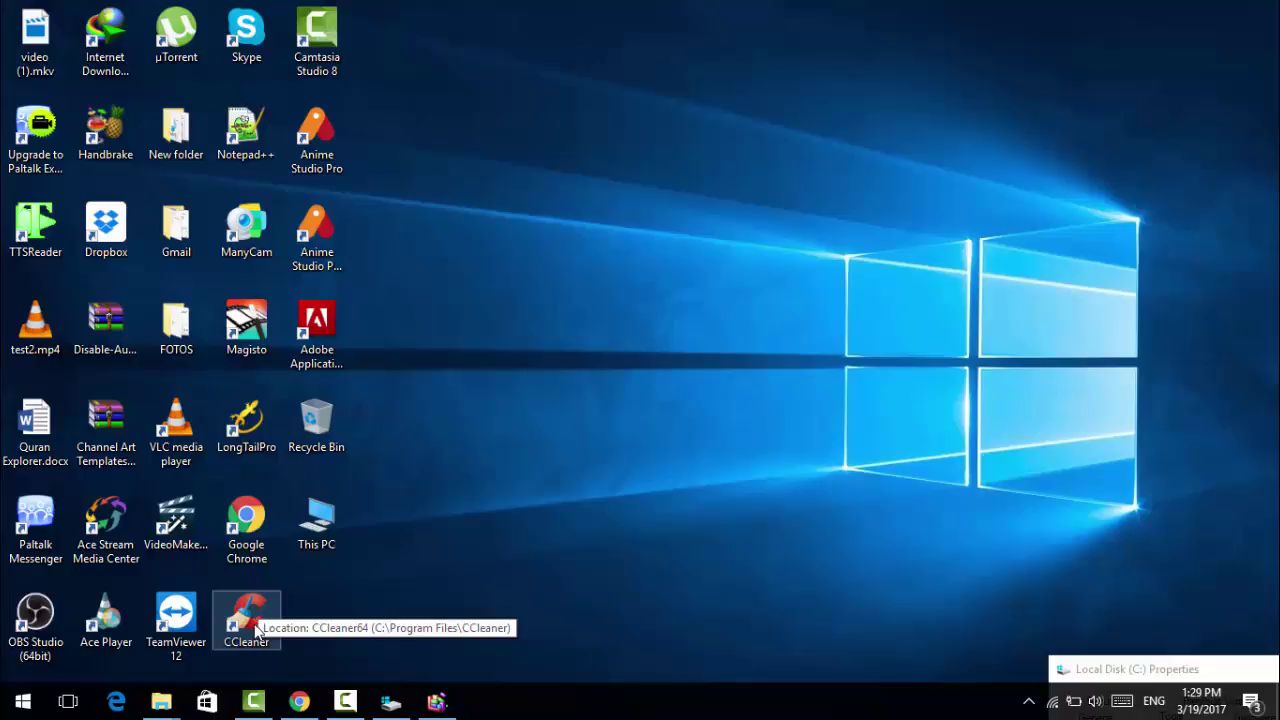
- Launch CCleaner from its desktop shortcut, maximize it, and review the Windows cleaner checklist
{"action": "left_click", "coordinate": [271, 624]}
{"action": "double_click", "coordinate": [271, 624]}
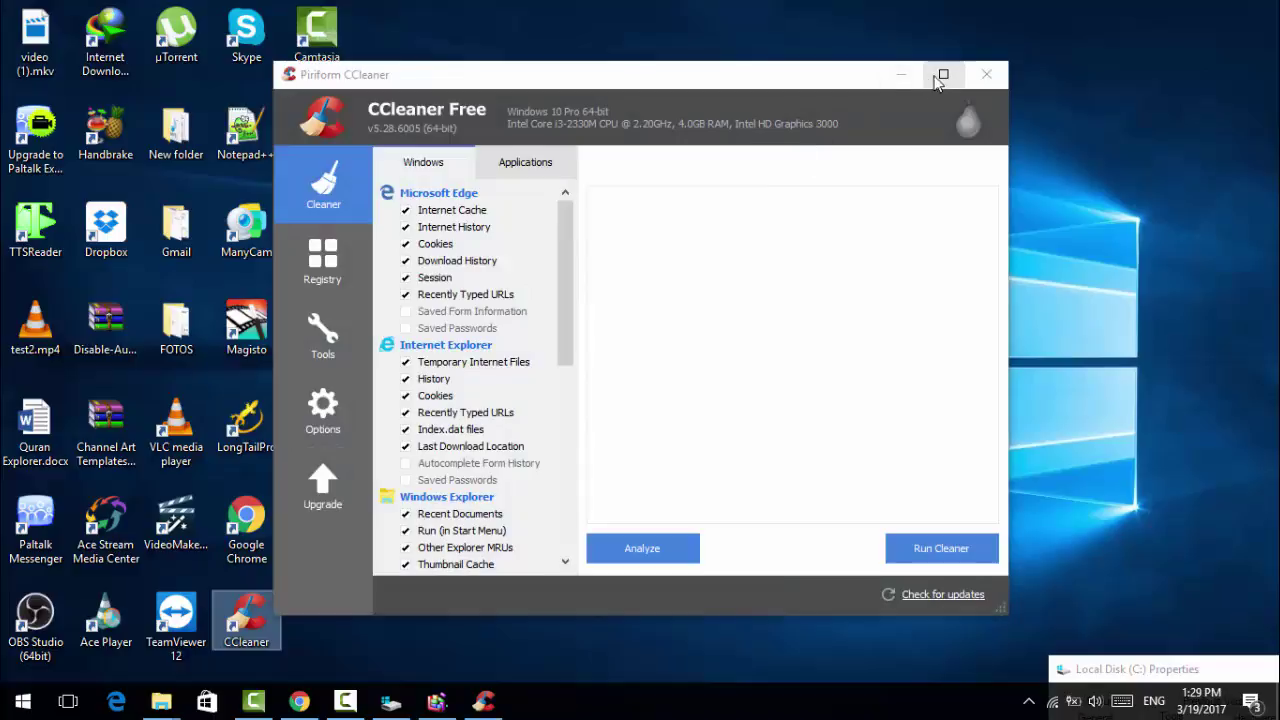
{"action": "left_click", "coordinate": [942, 75]}
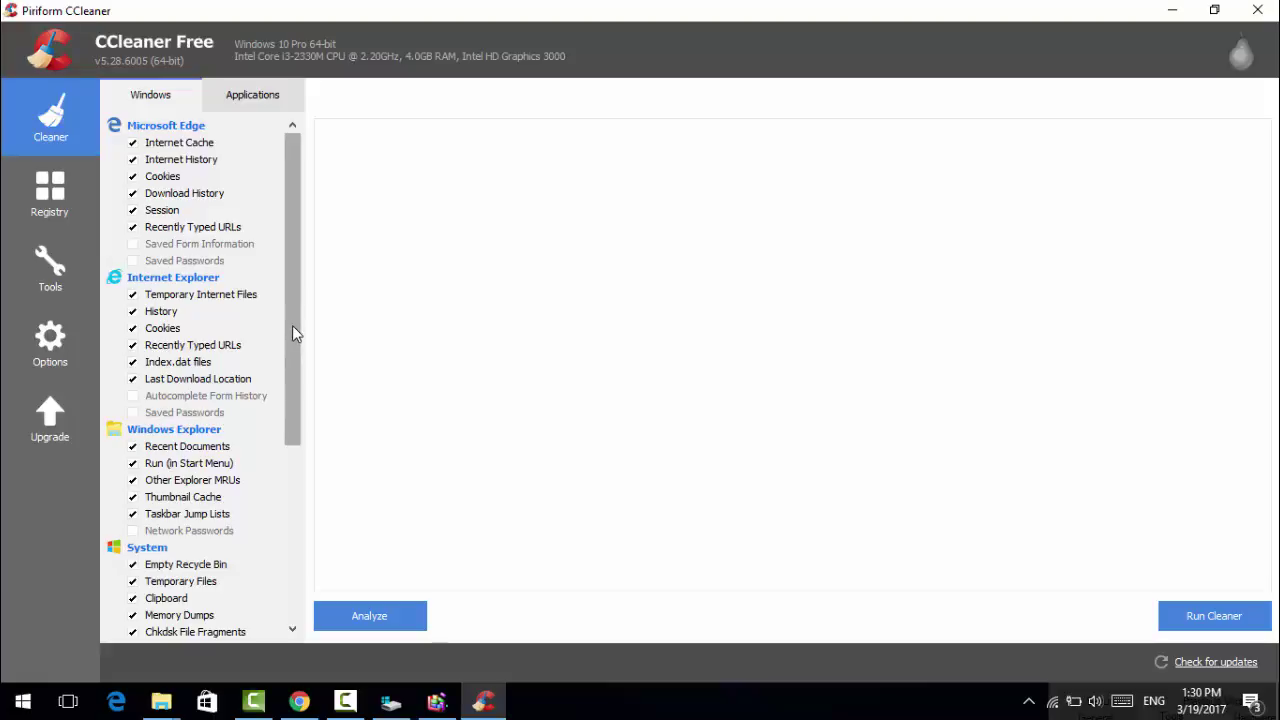
{"action": "scroll", "coordinate": [292, 325], "scroll_direction": "down", "scroll_amount": 3}
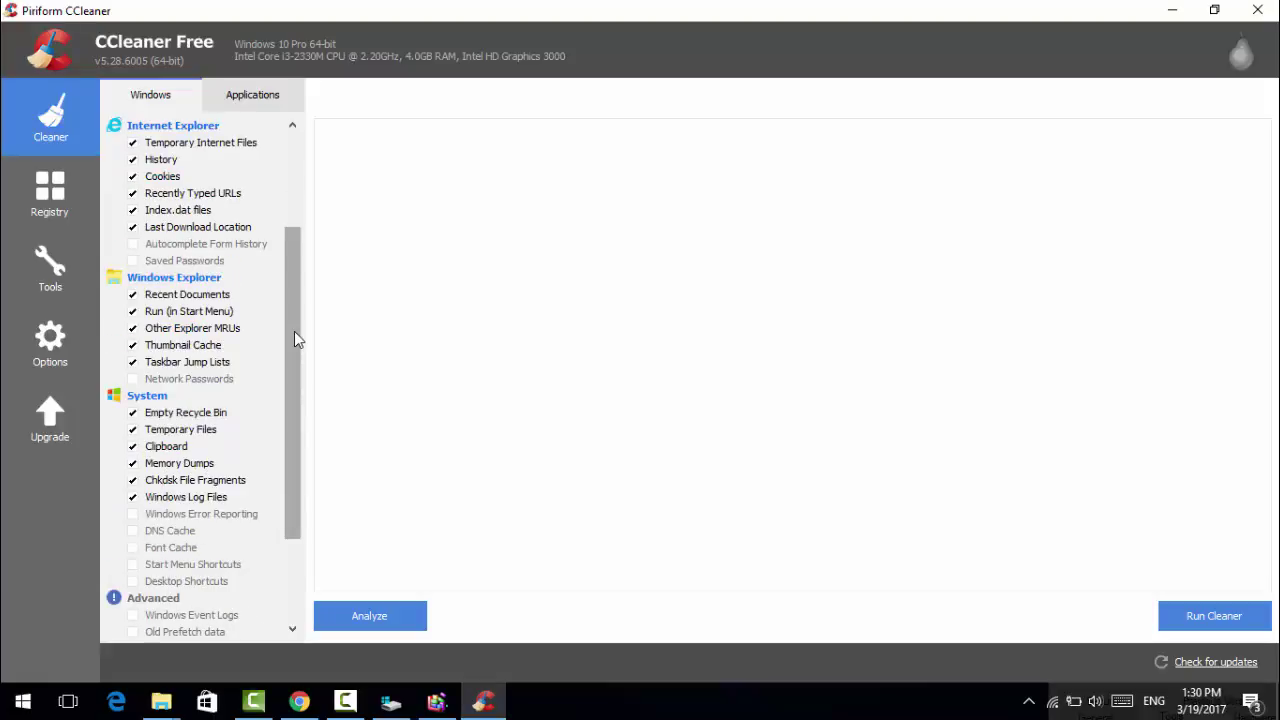
{"action": "scroll", "coordinate": [294, 331], "scroll_direction": "down", "scroll_amount": 1}
{"action": "scroll", "coordinate": [294, 331], "scroll_direction": "up", "scroll_amount": 4}
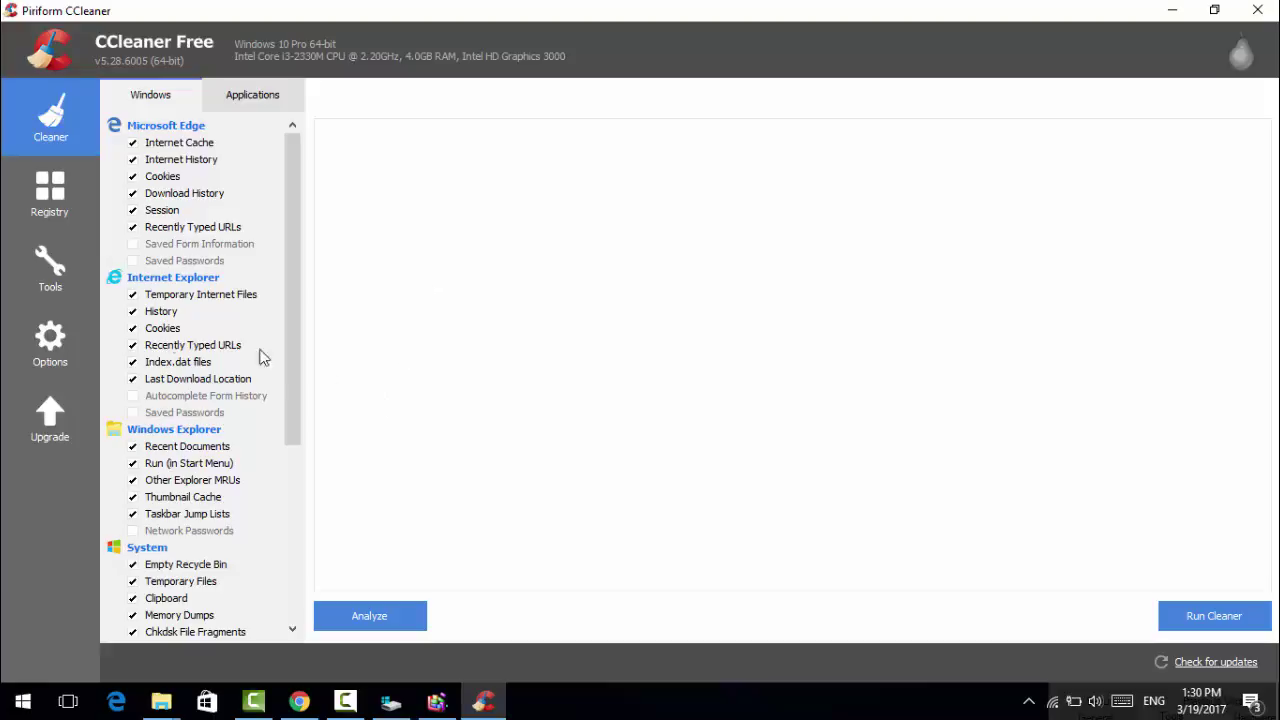
- Run CCleaner's Analyze until it reports about 595 MB of files to remove
{"action": "left_click", "coordinate": [370, 617]}
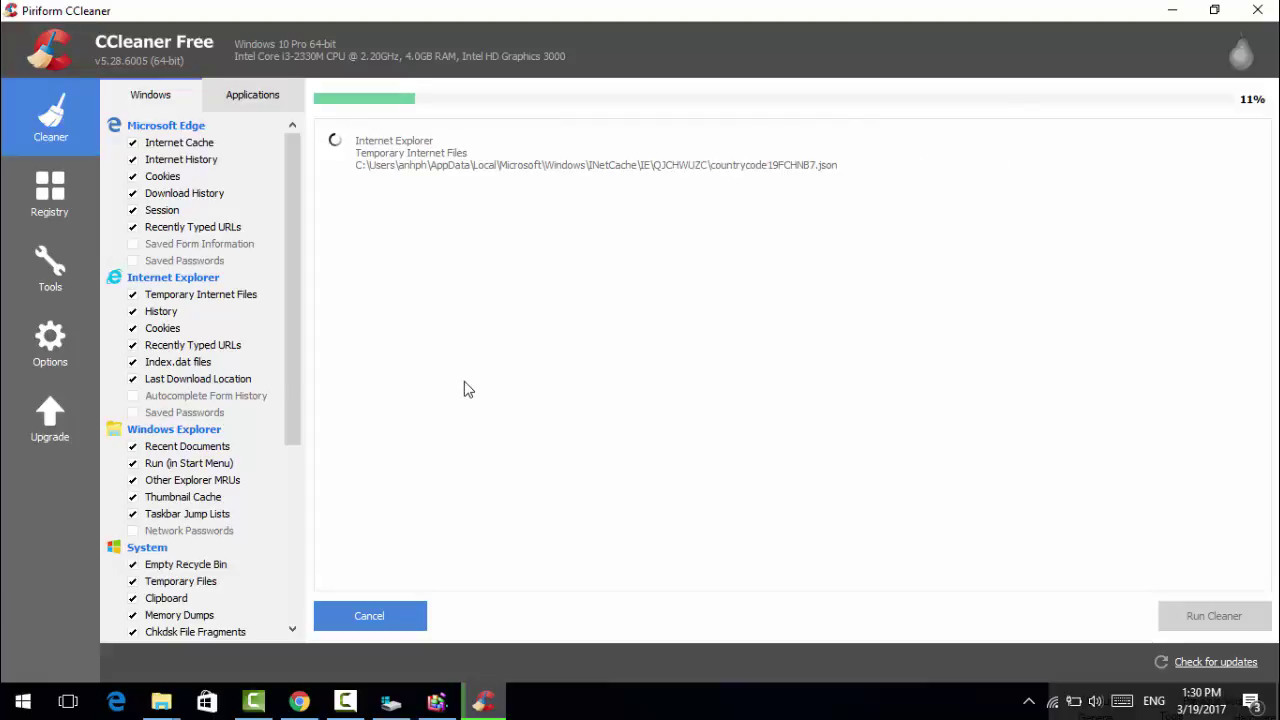
{"action": "left_click", "coordinate": [366, 710]}
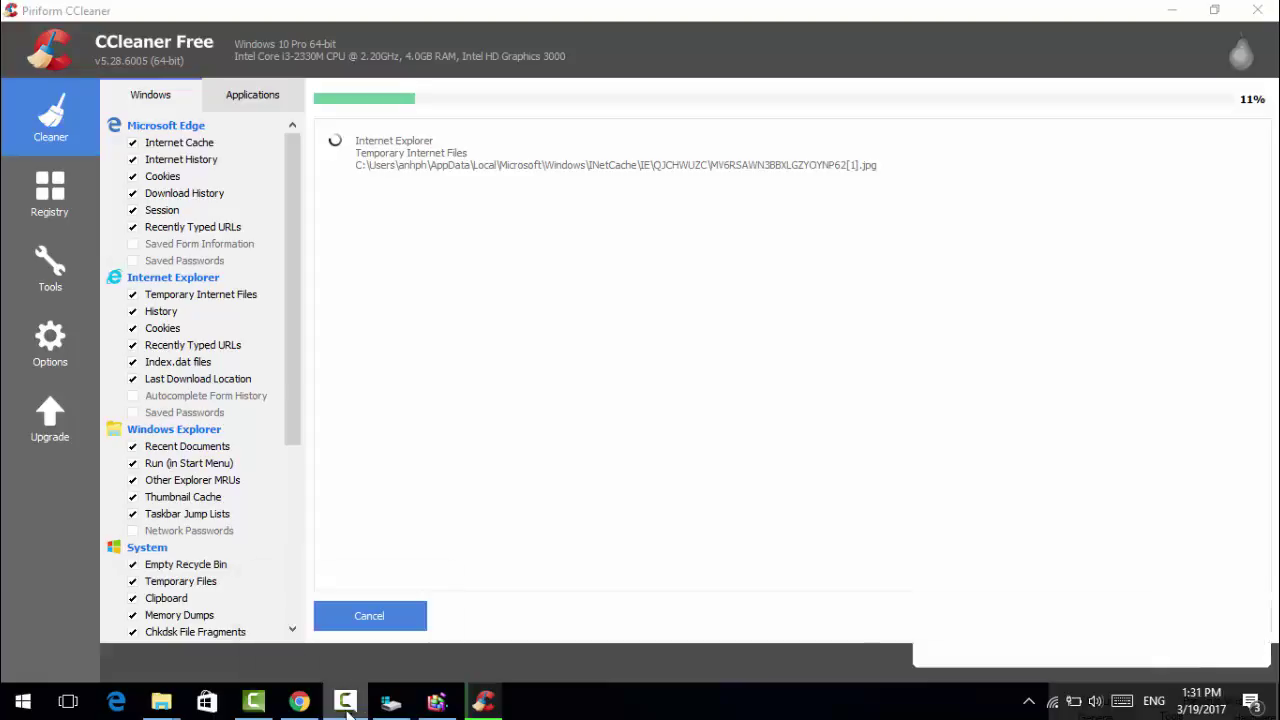
{"action": "left_click", "coordinate": [1190, 612]}
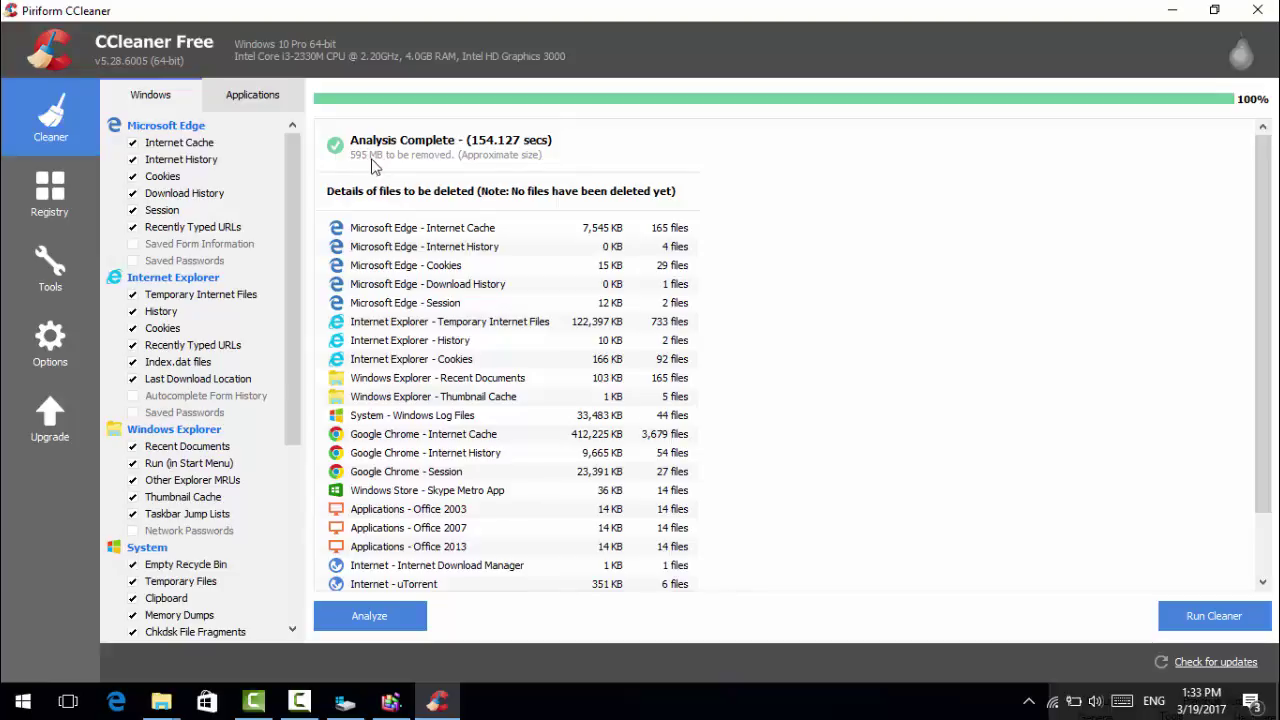
{"action": "scroll", "coordinate": [761, 289], "scroll_direction": "down", "scroll_amount": 4}
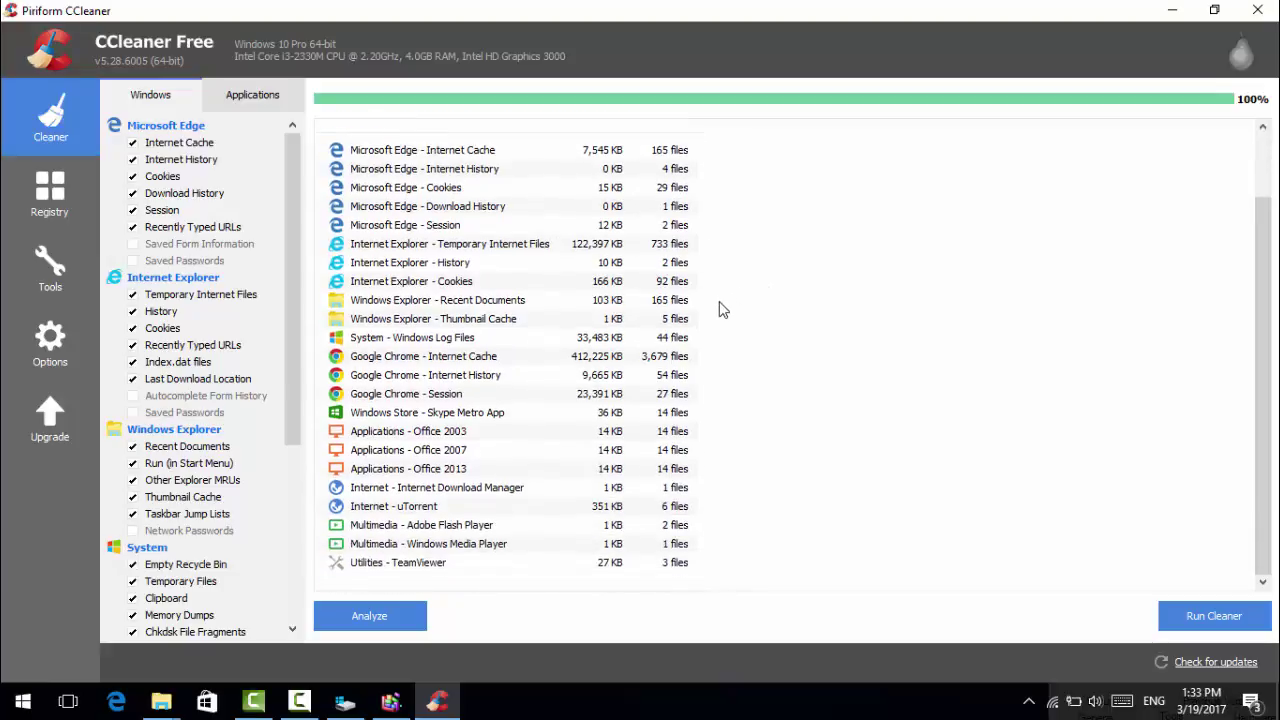
{"action": "scroll", "coordinate": [714, 312], "scroll_direction": "up", "scroll_amount": 3}
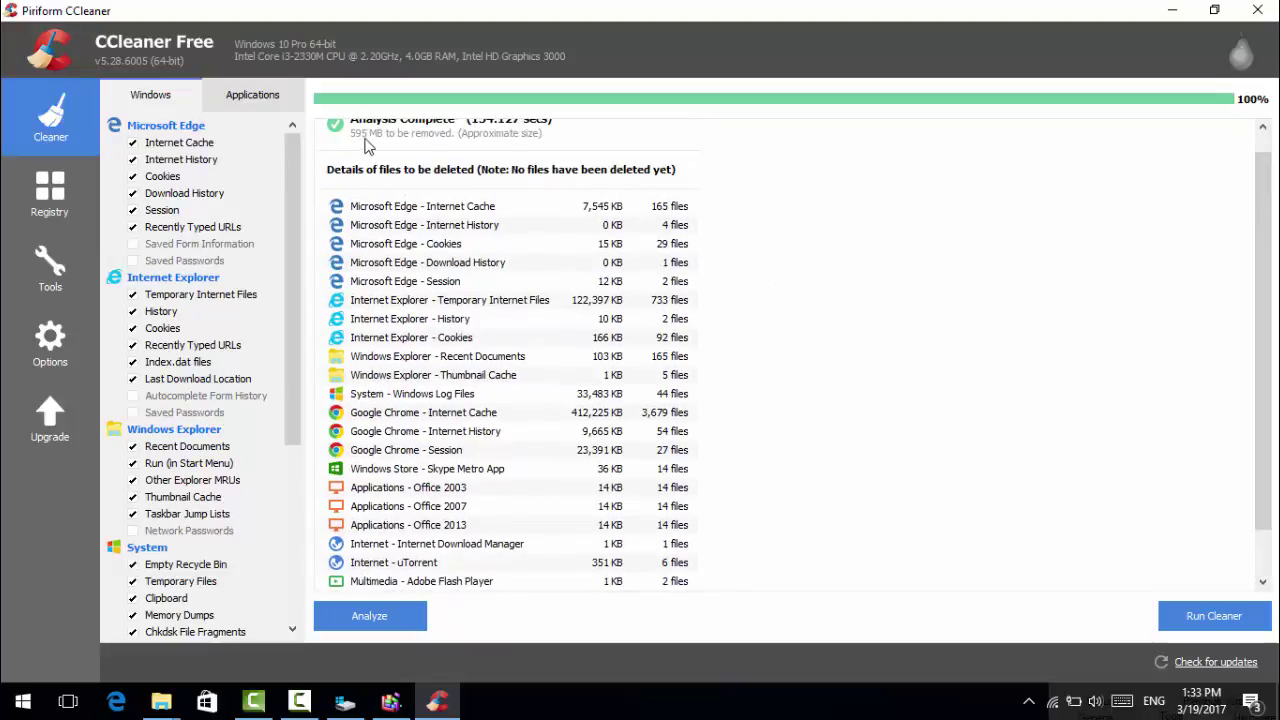
{"action": "scroll", "coordinate": [375, 150], "scroll_direction": "up", "scroll_amount": 1}
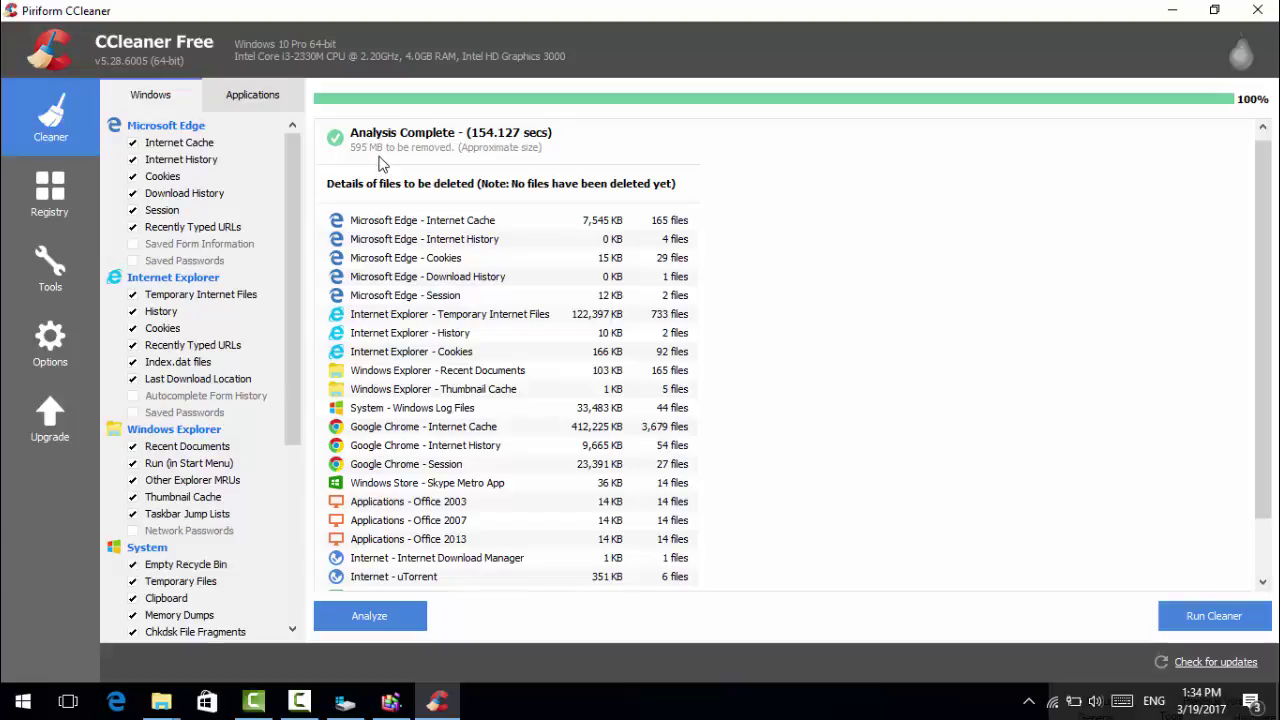
{"action": "scroll", "coordinate": [577, 240], "scroll_direction": "down", "scroll_amount": 2}
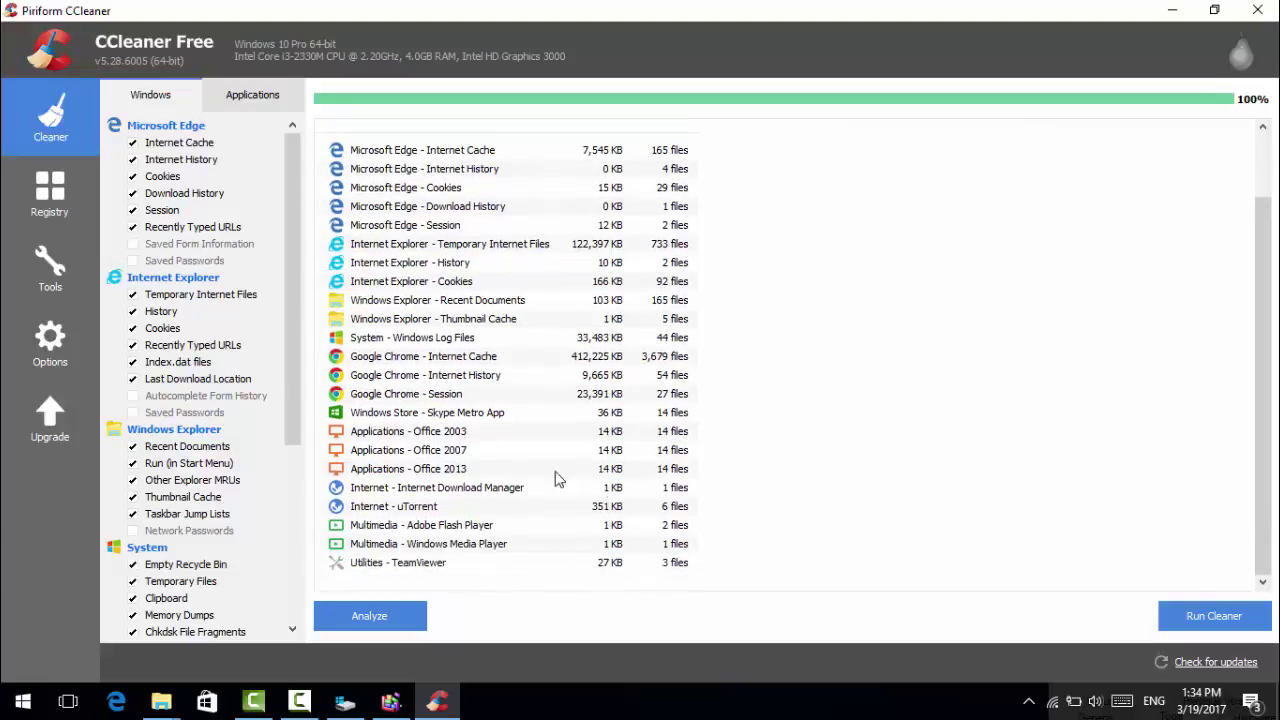
{"action": "scroll", "coordinate": [737, 455], "scroll_direction": "up", "scroll_amount": 1}
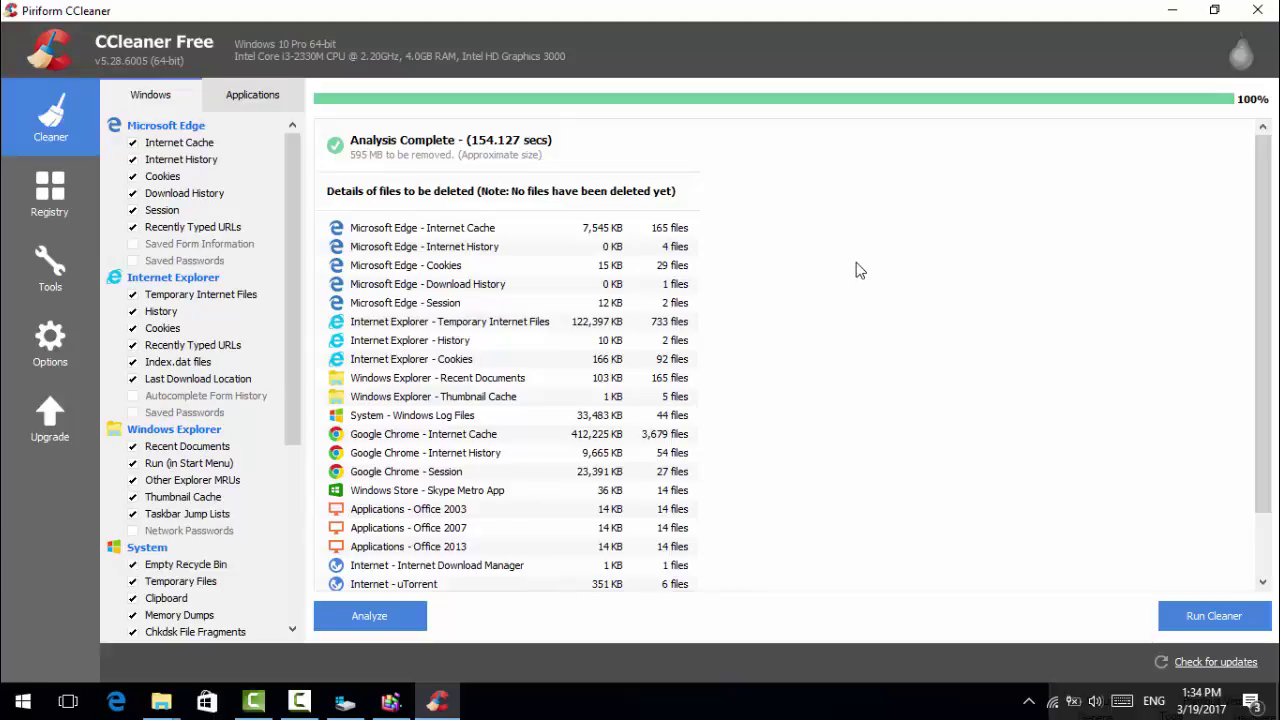
- Run the cleaner, confirm permanent deletion, and close CCleaner once finished
{"action": "left_click", "coordinate": [1192, 617]}
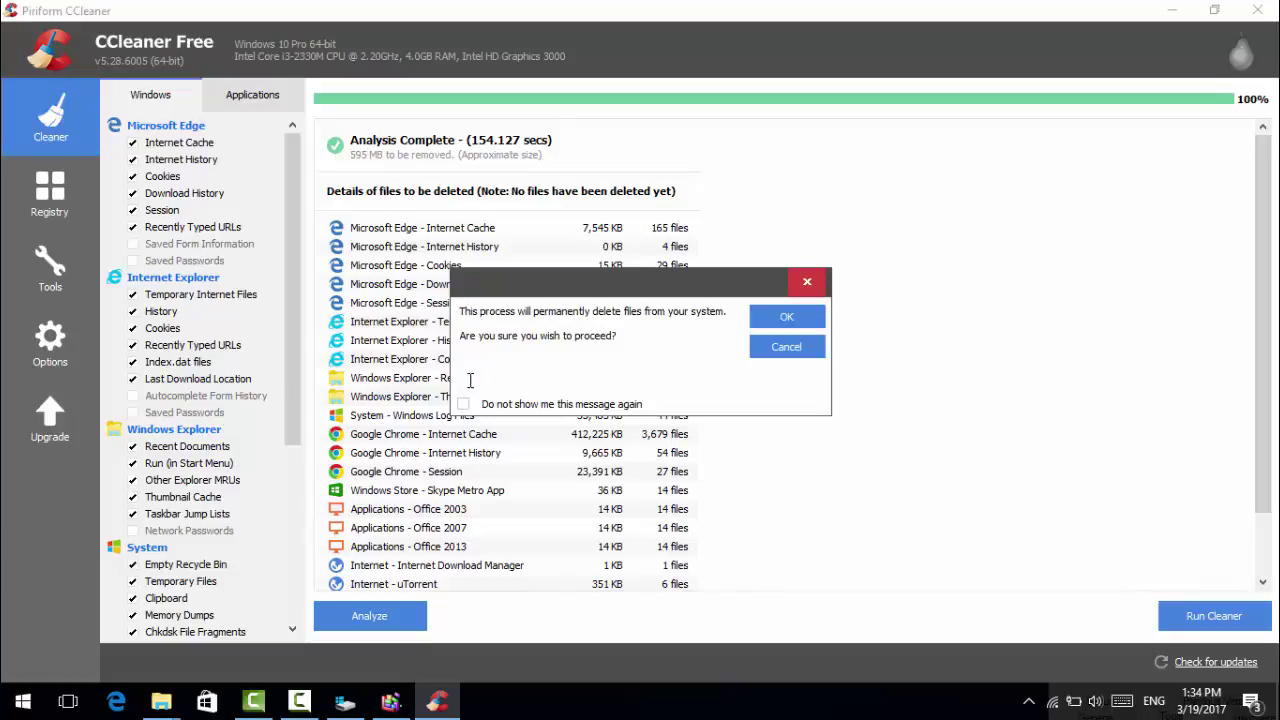
{"action": "left_click", "coordinate": [795, 319]}
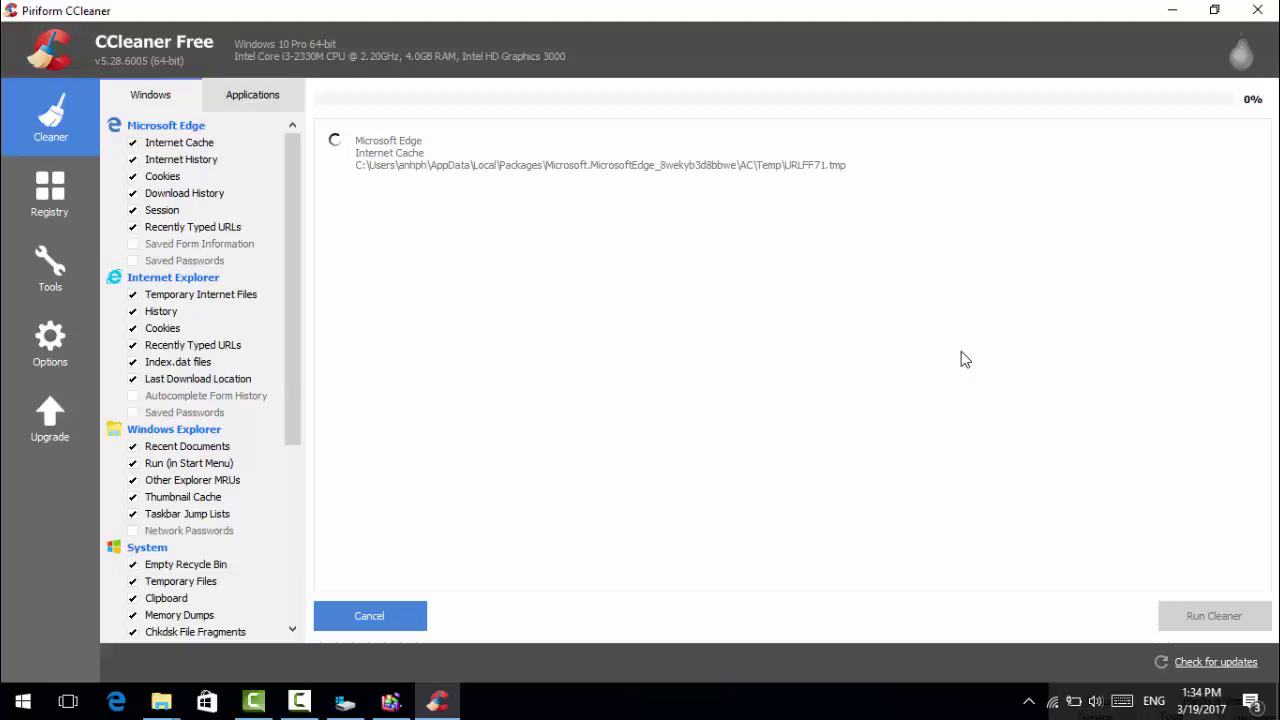
{"action": "left_click", "coordinate": [299, 700]}
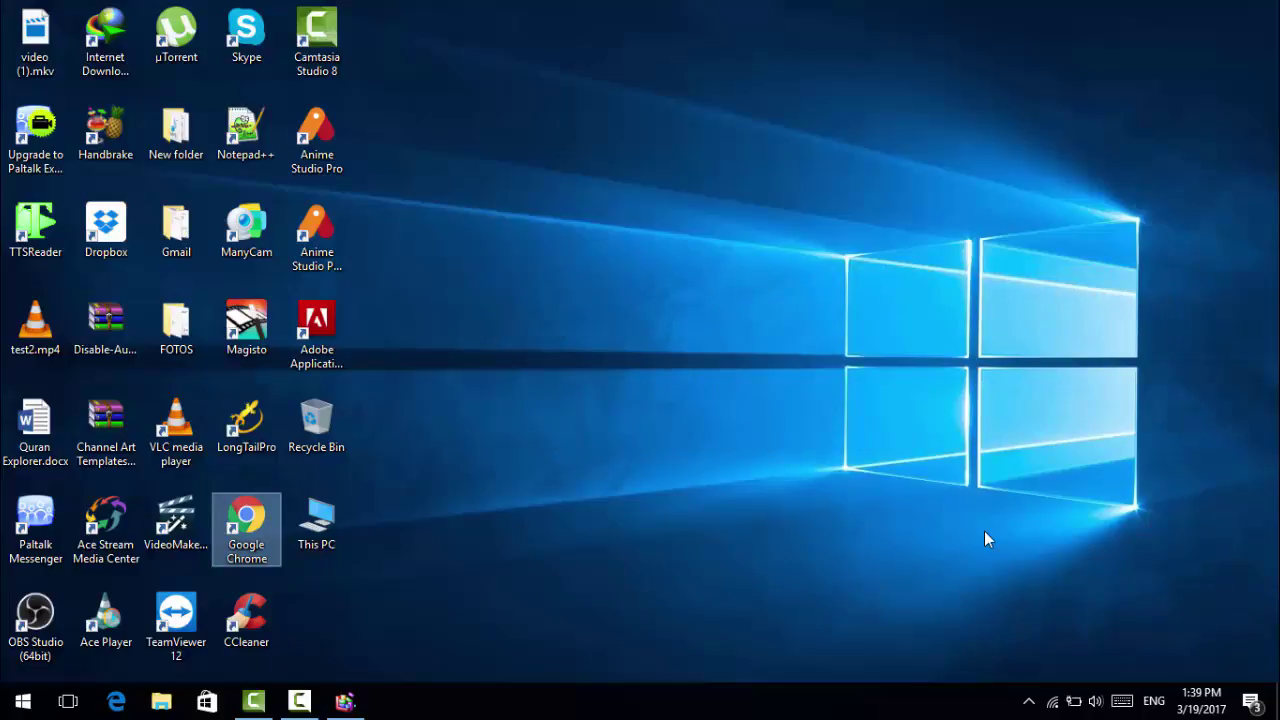
{"action": "key", "text": "Return"}
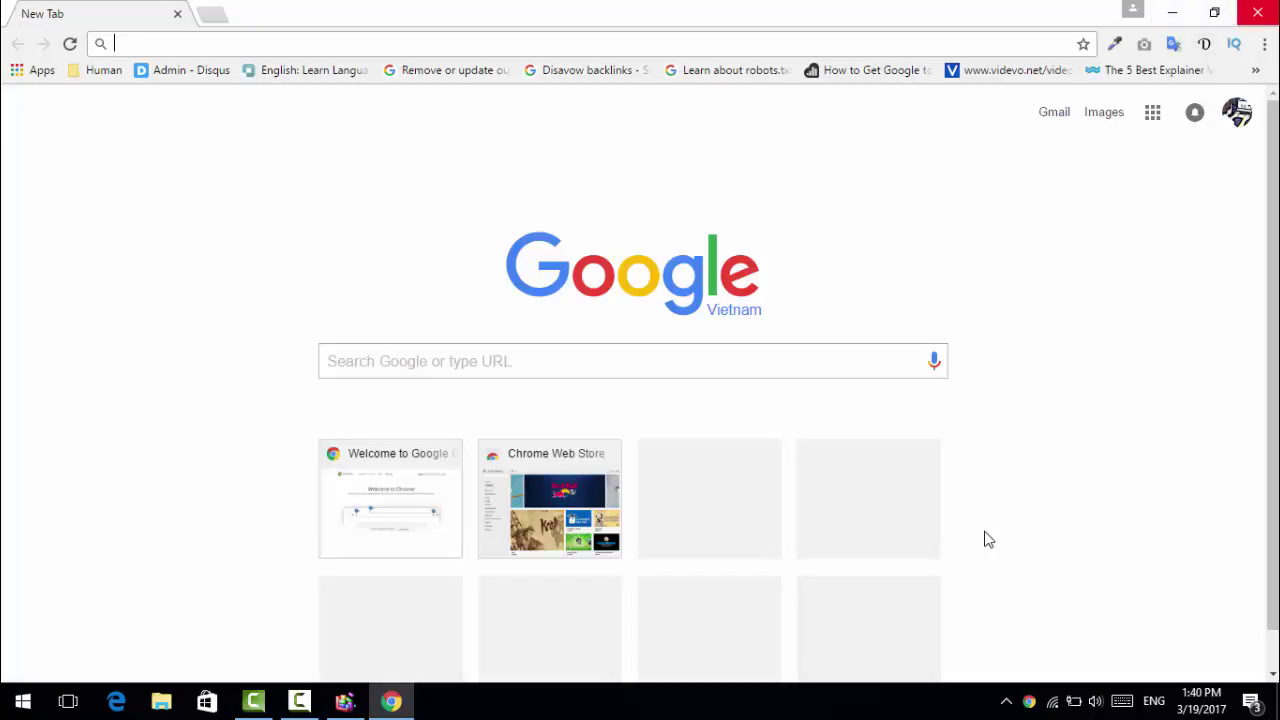
{"action": "key", "text": "alt+F4"}
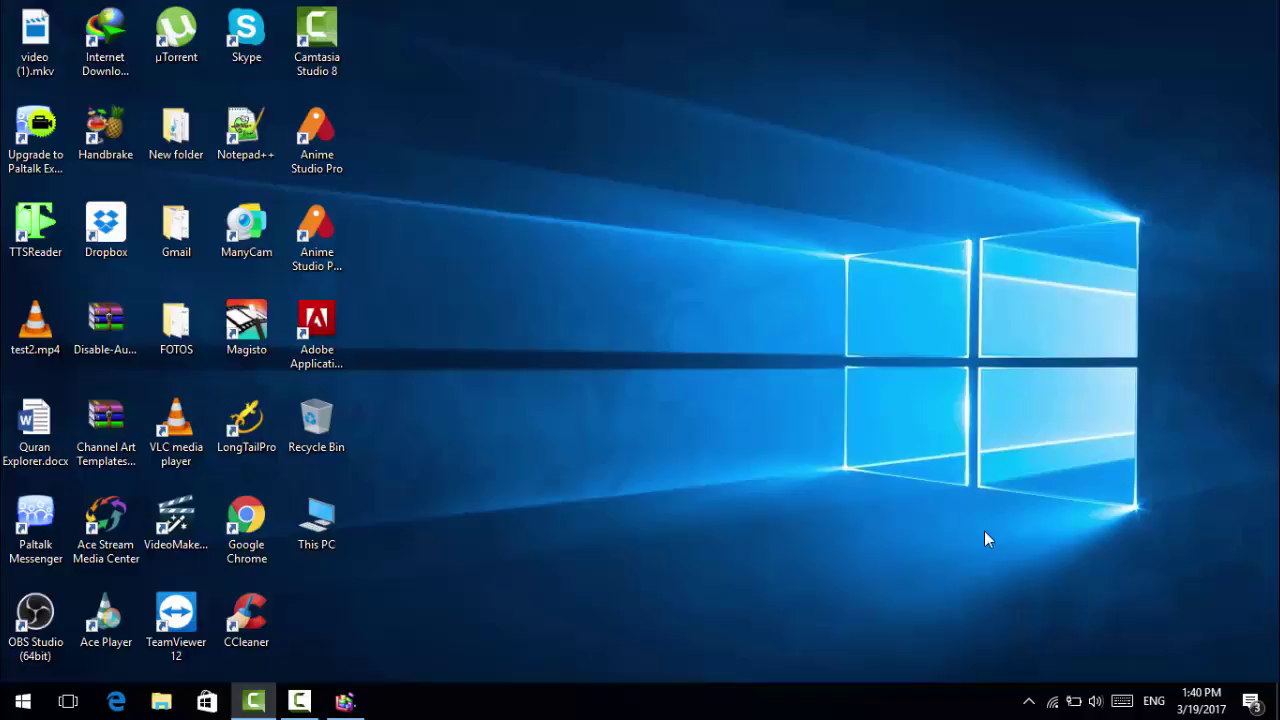
- Untick 'Let Google Chrome run in the background' from Chrome's tray icon menu
{"action": "left_click", "coordinate": [1029, 701]}
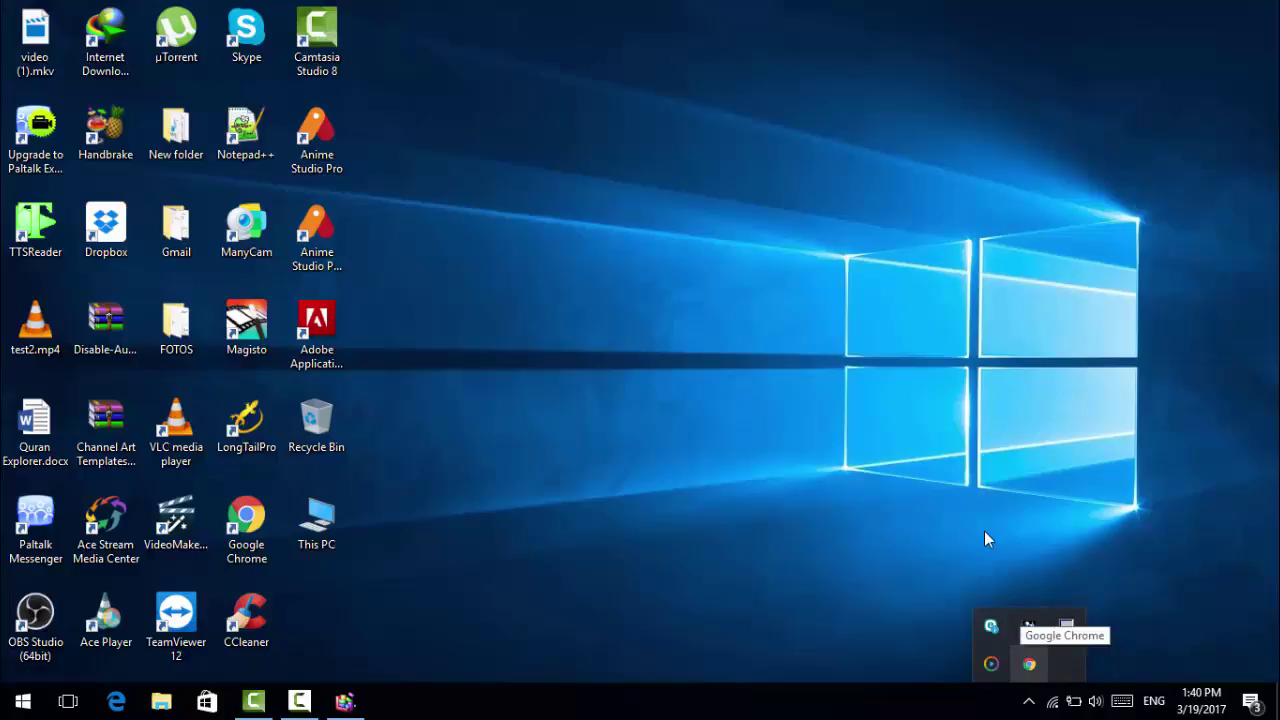
{"action": "right_click", "coordinate": [1029, 663]}
{"action": "key", "text": "Up"}
{"action": "key", "text": "Up"}
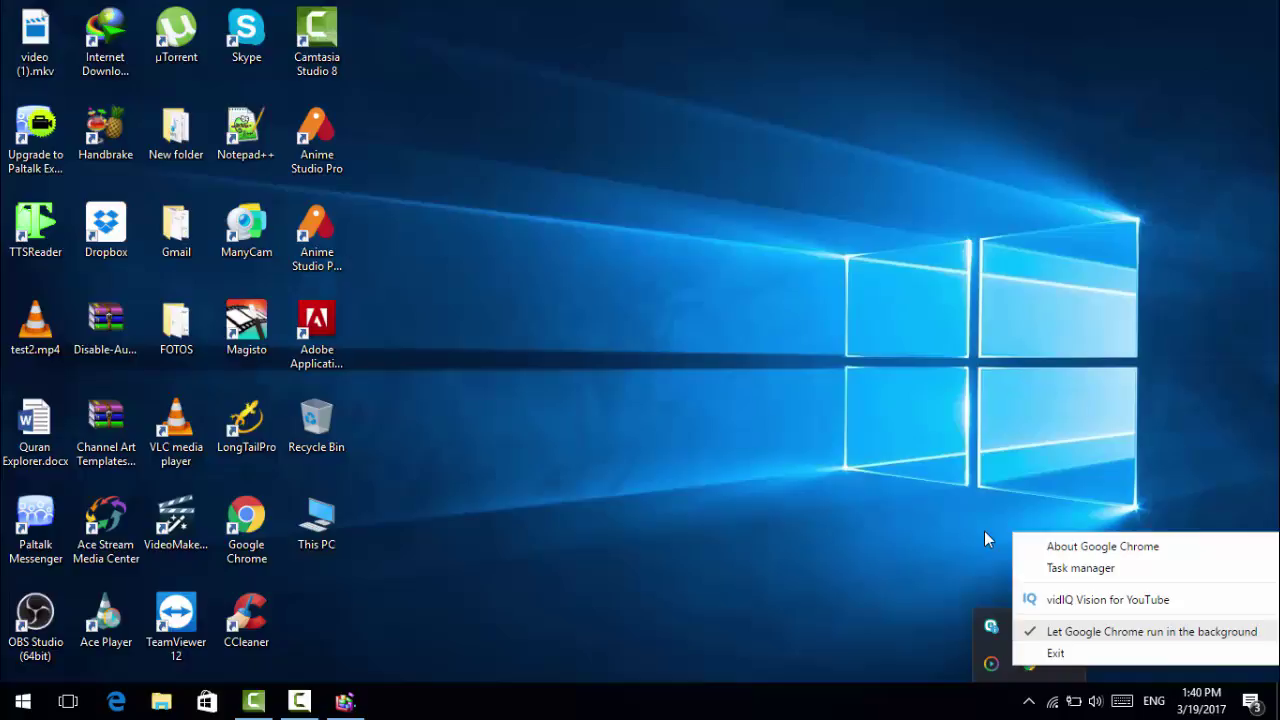
{"action": "key", "text": "Return"}
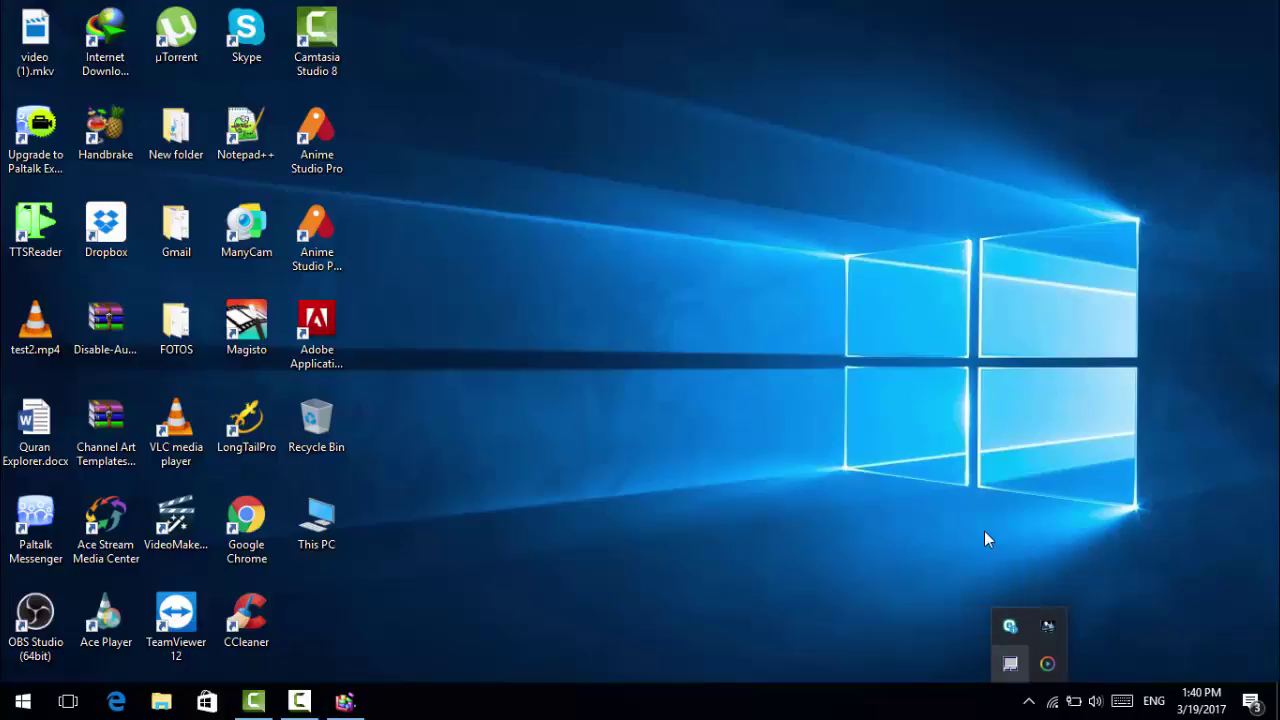
- Exit the colour-wheel app from its tray menu and close the hidden icons popup
{"action": "key", "text": "Down"}
{"action": "key", "text": "Right"}
{"action": "key", "text": "shift+F10"}
{"action": "key", "text": "Up"}
{"action": "key", "text": "Return"}
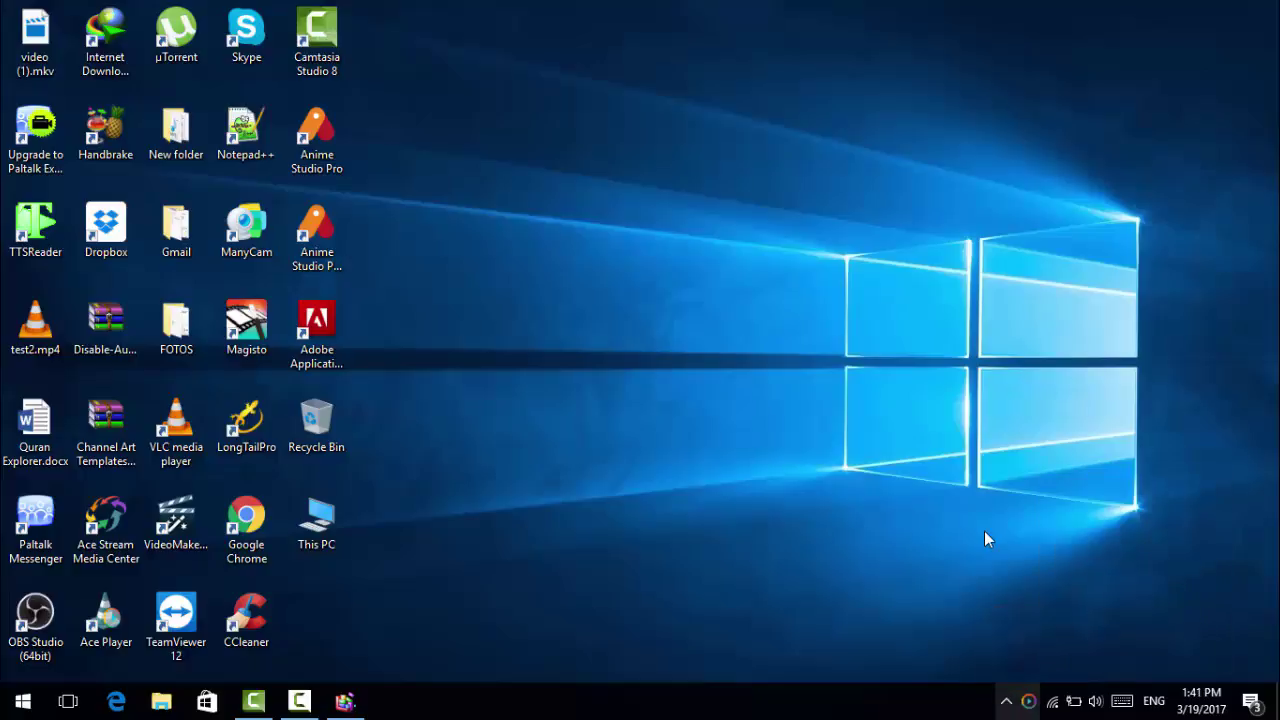
{"action": "key", "text": "Return"}
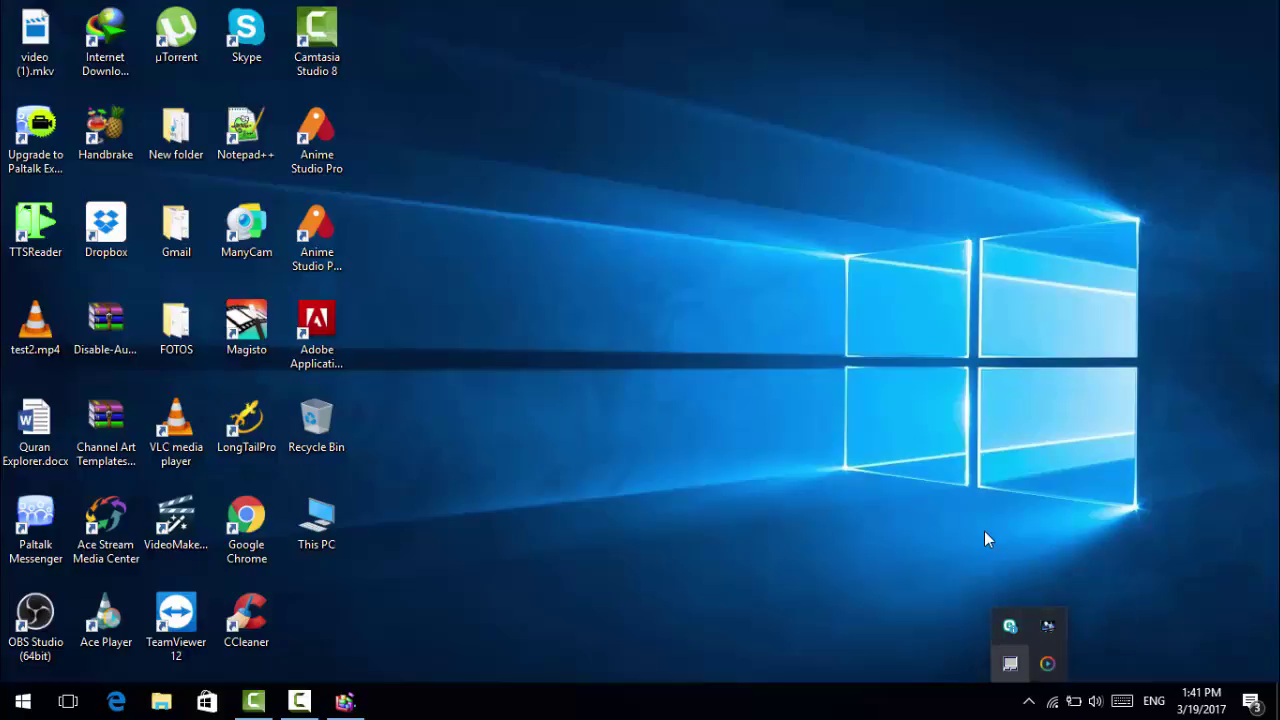
{"action": "key", "text": "Escape"}
{"action": "key", "text": "Tab"}
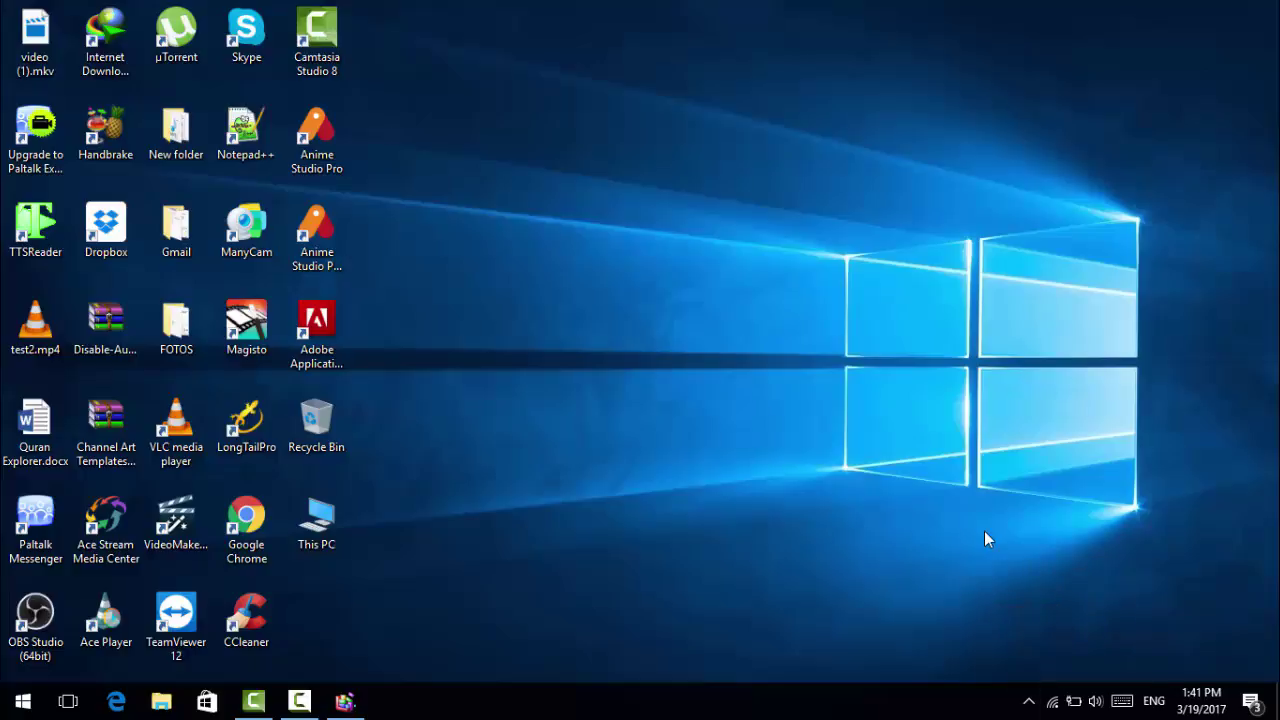